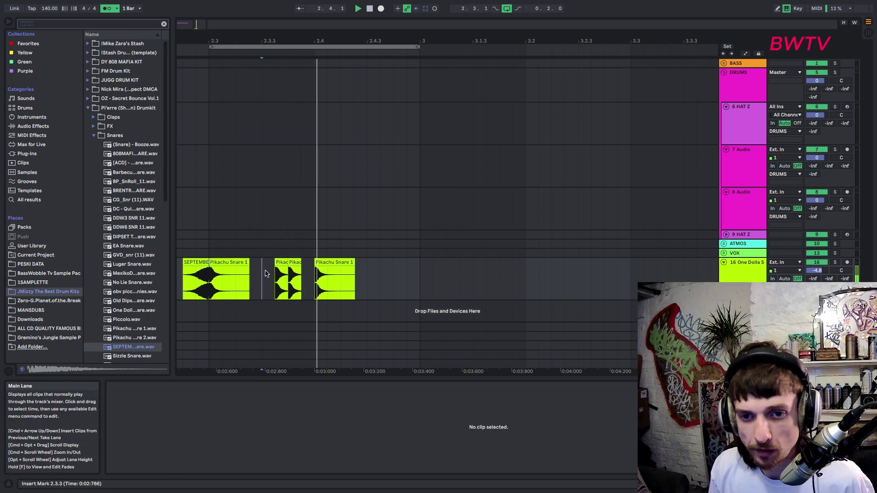
Trim the Pikachu Snare clip at 2.3.3 to a short slice, duplicate it four times into a fast roll, and play it.
{"action": "left_click", "coordinate": [244, 261]}
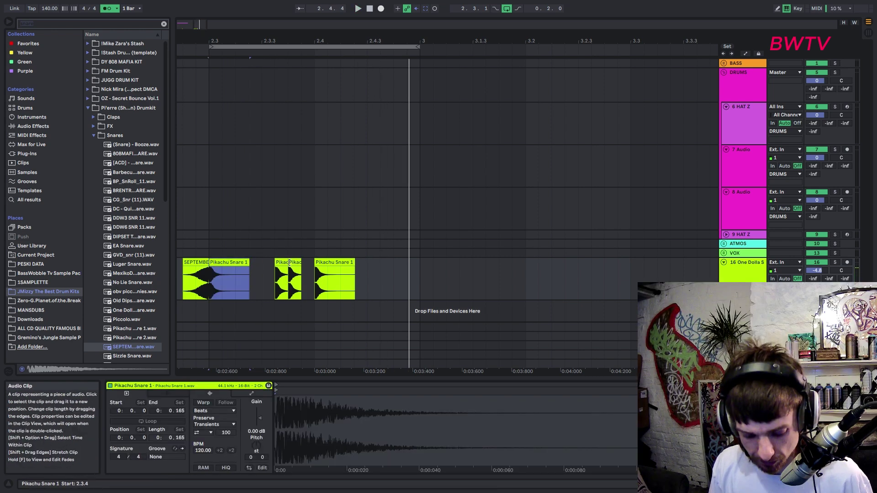
{"action": "left_click_drag", "start_coordinate": [288, 263], "coordinate": [281, 264]}
{"action": "left_click", "coordinate": [279, 264]}
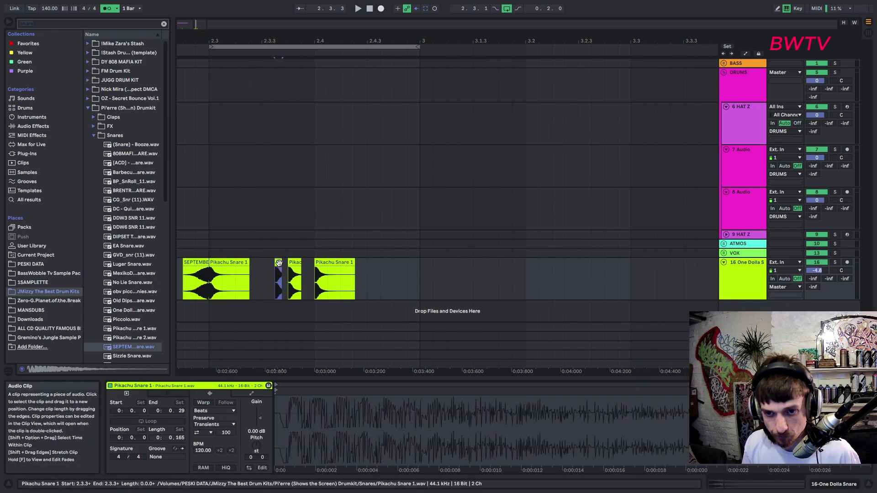
{"action": "key", "text": "super+d"}
{"action": "key", "text": "super+d"}
{"action": "key", "text": "super+d"}
{"action": "key", "text": "super+d"}
{"action": "left_click", "coordinate": [272, 279]}
{"action": "key", "text": "space"}
{"action": "key", "text": "space"}
Consolidate the snare roll between 2.3.3 and 2.4 into one clip, fade it in, and listen from the snare at 2.3.
{"action": "left_click", "coordinate": [274, 277]}
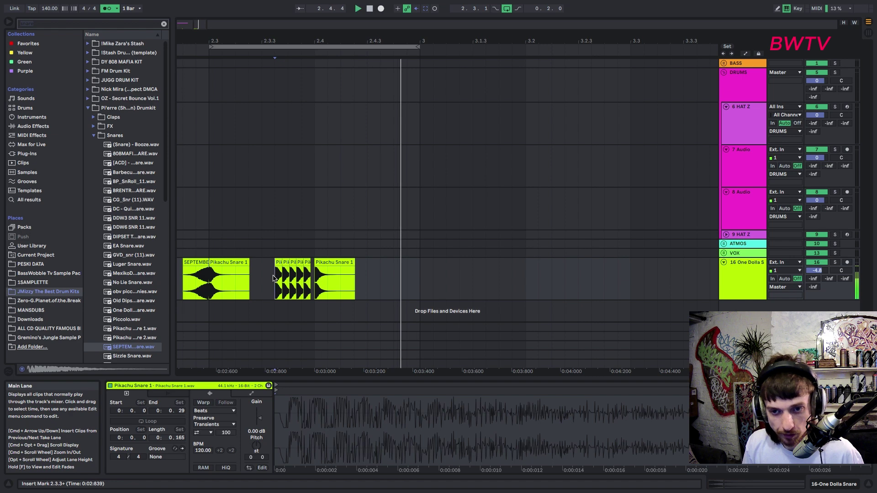
{"action": "left_click_drag", "start_coordinate": [274, 278], "coordinate": [315, 272]}
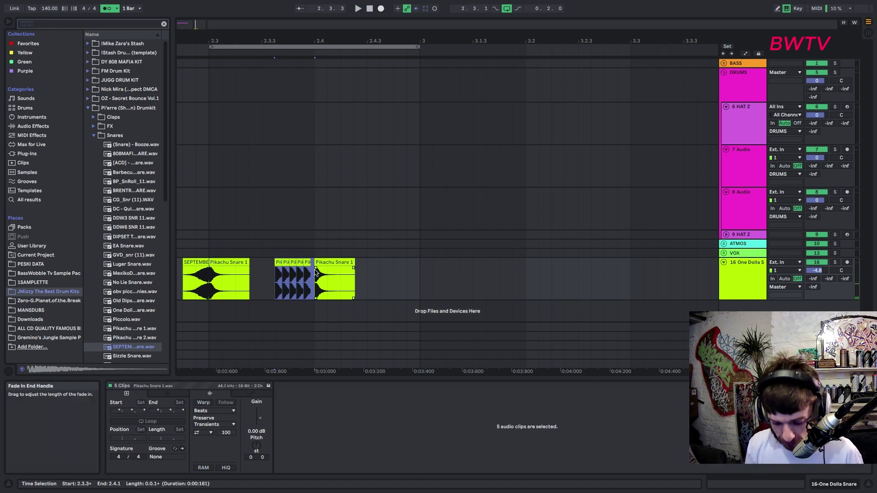
{"action": "key", "text": "super+j"}
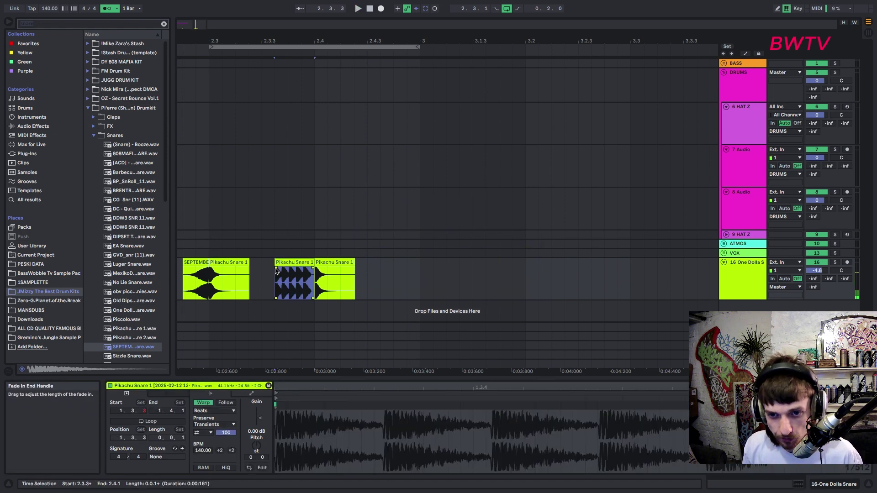
{"action": "left_click", "coordinate": [309, 267]}
{"action": "left_click", "coordinate": [218, 264]}
{"action": "key", "text": "space"}
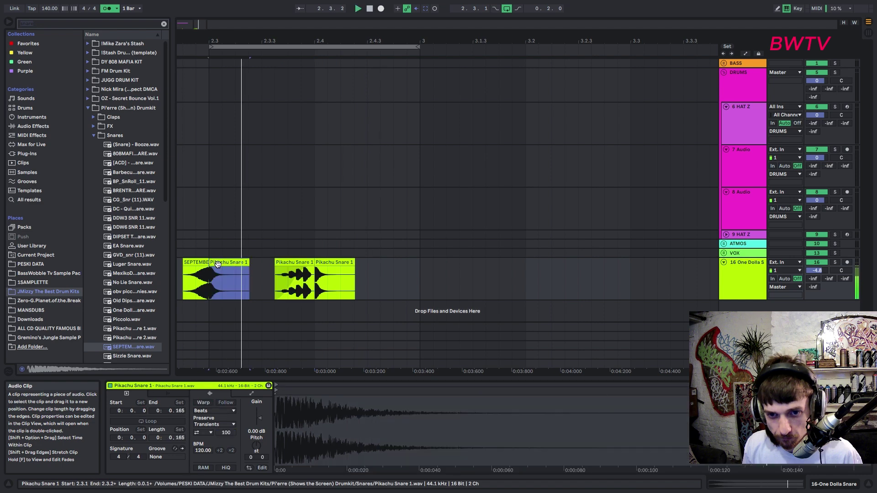
{"action": "key", "text": "space"}
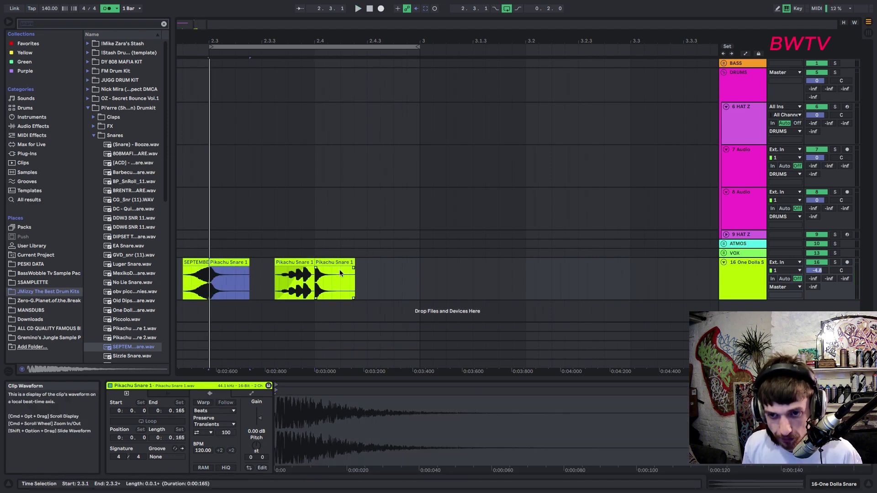
Shorten the Pikachu Snare clip at 2.4 slightly, duplicate it twice up to bar 3, and play the repeats.
{"action": "left_click", "coordinate": [325, 285]}
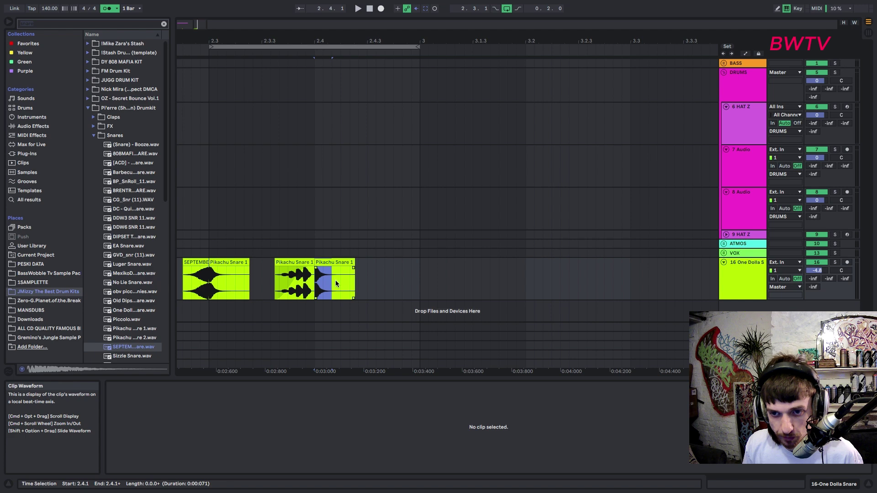
{"action": "key", "text": "super+e"}
{"action": "key", "text": "super+d"}
{"action": "key", "text": "super+d"}
{"action": "left_click", "coordinate": [318, 283]}
{"action": "key", "text": "space"}
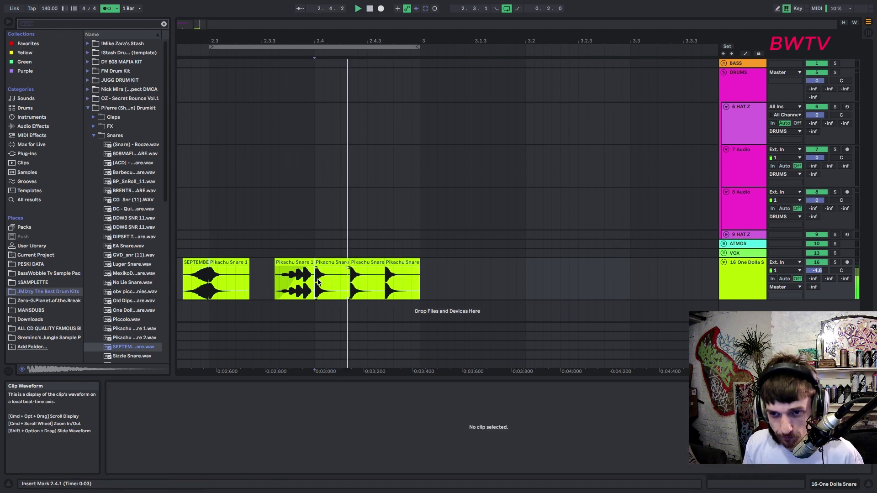
{"action": "key", "text": "space"}
Transpose the second of the three ending snares down 1 semitone, pitch the last one down too, and play the fill.
{"action": "left_click", "coordinate": [359, 263]}
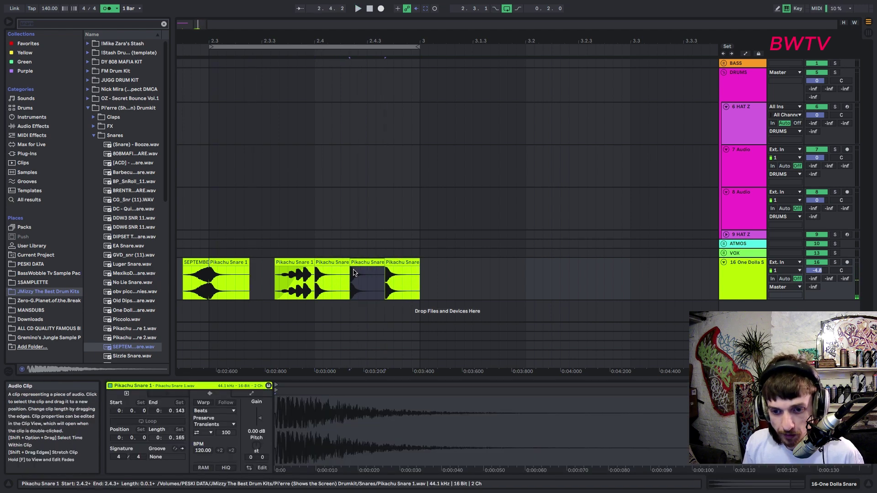
{"action": "left_click_drag", "start_coordinate": [263, 446], "coordinate": [259, 448]}
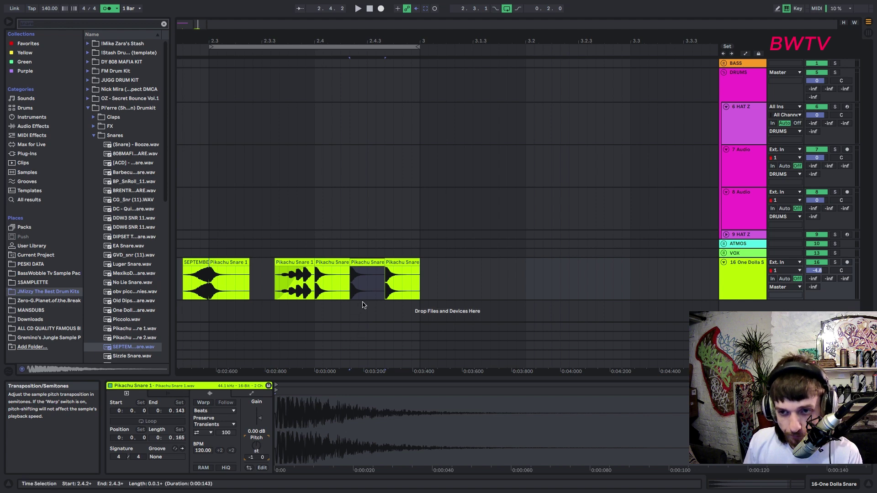
{"action": "key", "text": "0"}
{"action": "left_click", "coordinate": [396, 270]}
{"action": "key", "text": "0"}
{"action": "key", "text": "0"}
{"action": "left_click", "coordinate": [190, 262]}
{"action": "key", "text": "space"}
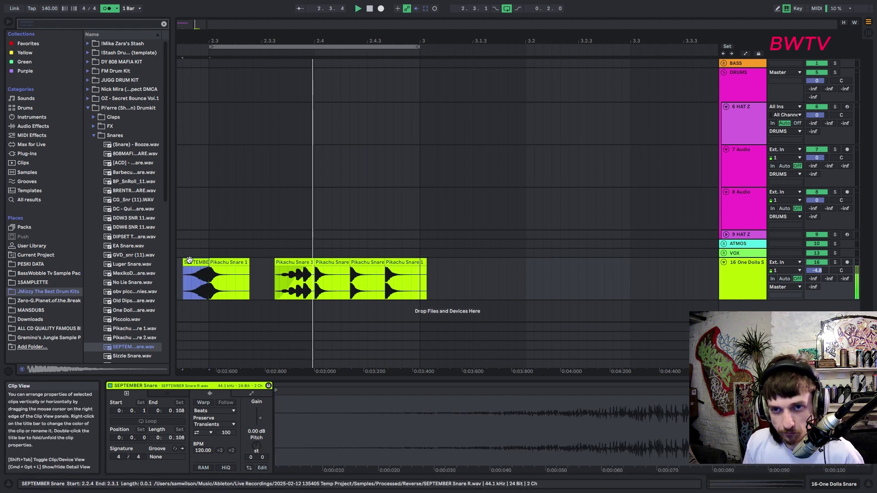
Export the snare fill between 2.3 and bar 3 as "808 kit fil" into the Sample Pack 16 folder.
{"action": "left_click_drag", "start_coordinate": [235, 40], "coordinate": [235, 27]}
{"action": "key", "text": "super+shift+r"}
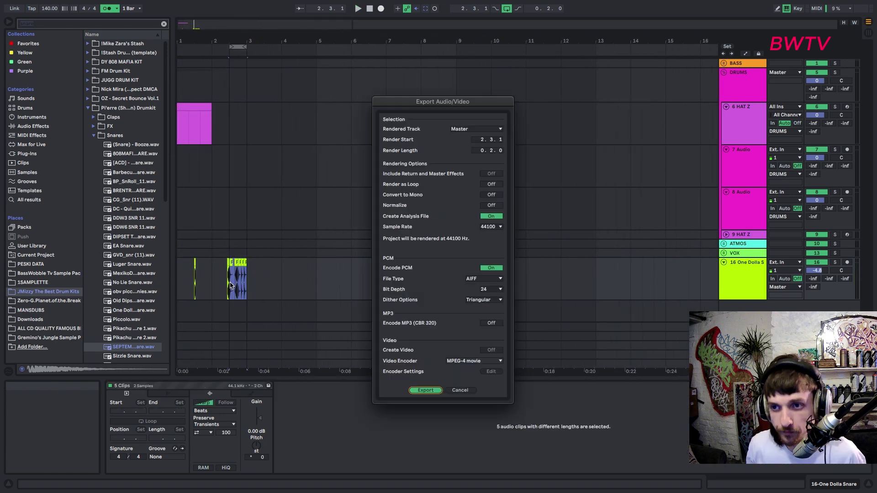
{"action": "key", "text": "Return"}
{"action": "type", "text": "808 kit fil"}
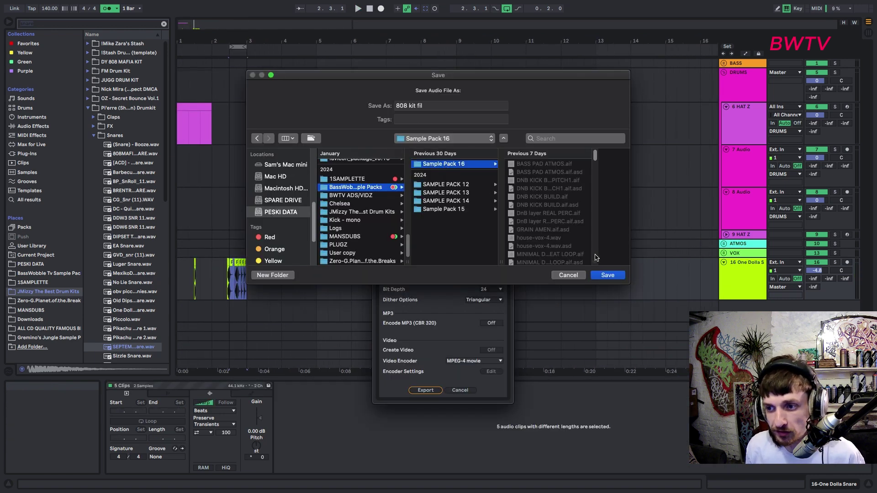
{"action": "left_click", "coordinate": [607, 275]}
Duplicate the two-bar snare section spanning bars 1 and 2 on the snare track.
{"action": "key", "text": "plus"}
{"action": "key", "text": "plus"}
{"action": "key", "text": "plus"}
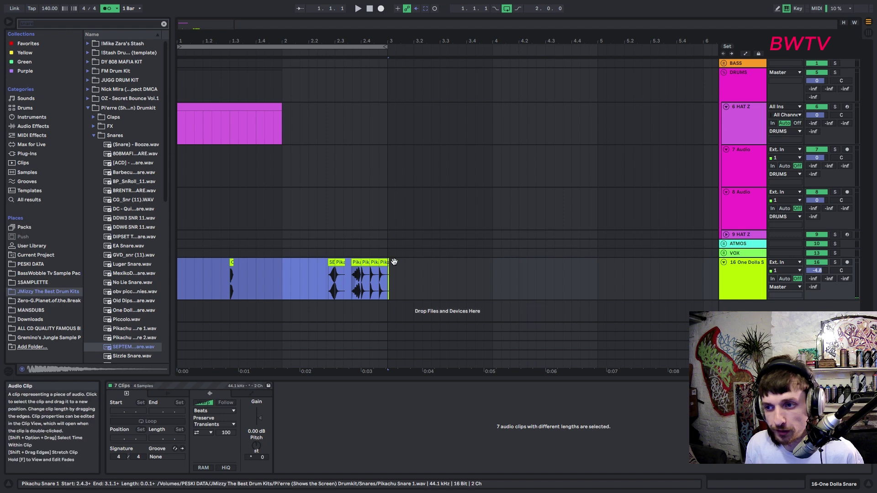
{"action": "key", "text": "super+d"}
{"action": "key", "text": "minus"}
{"action": "key", "text": "minus"}
{"action": "key", "text": "minus"}
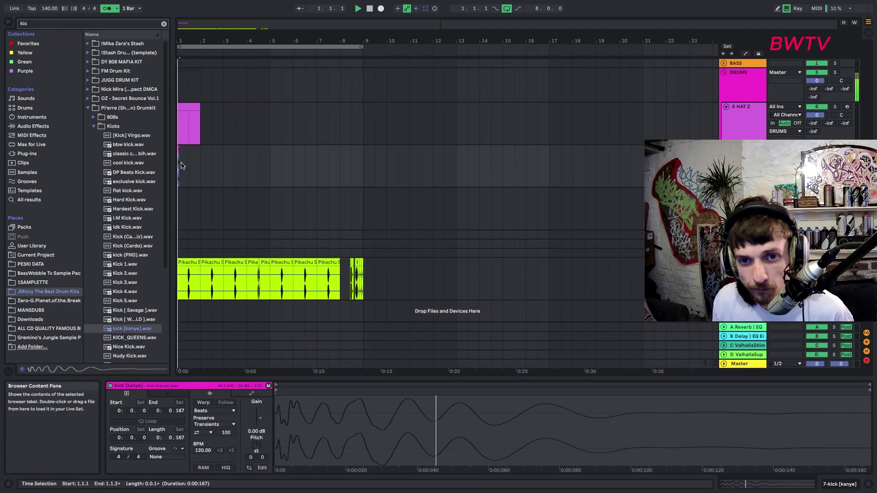
Repeat the kick [kanye] clip at 1.2.3 and 1.4 in the first bar.
{"action": "key", "text": "space"}
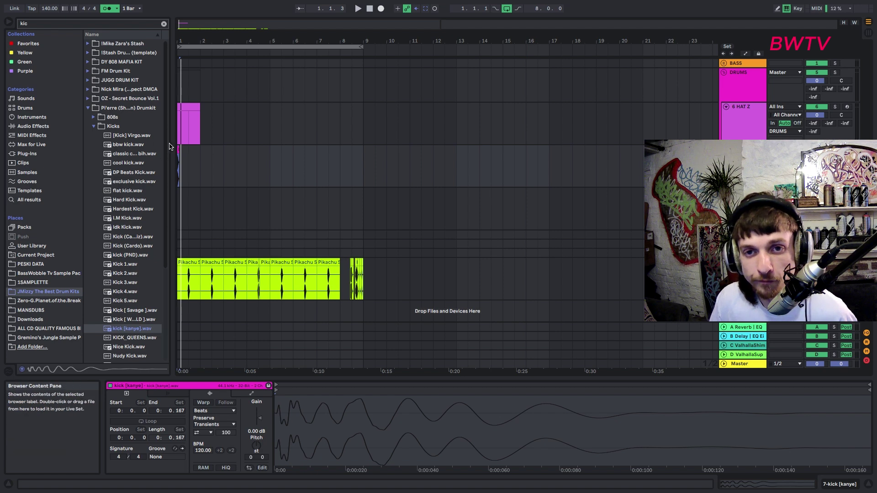
{"action": "left_click_drag", "start_coordinate": [194, 41], "coordinate": [250, 121]}
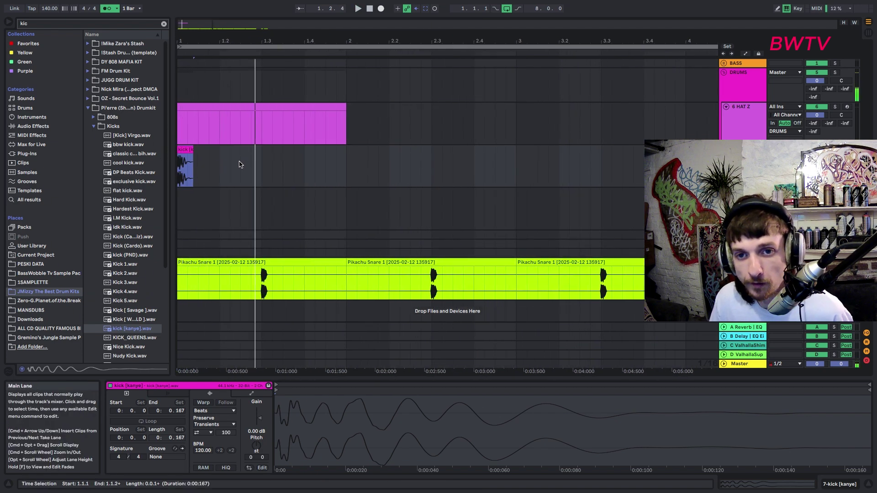
{"action": "left_click_drag", "start_coordinate": [241, 165], "coordinate": [164, 160]}
{"action": "key", "text": "super+d"}
{"action": "key", "text": "super+d"}
Duplicate the first bar of the kick pattern into bar 2 and play it back.
{"action": "left_click", "coordinate": [342, 167], "text": "shift"}
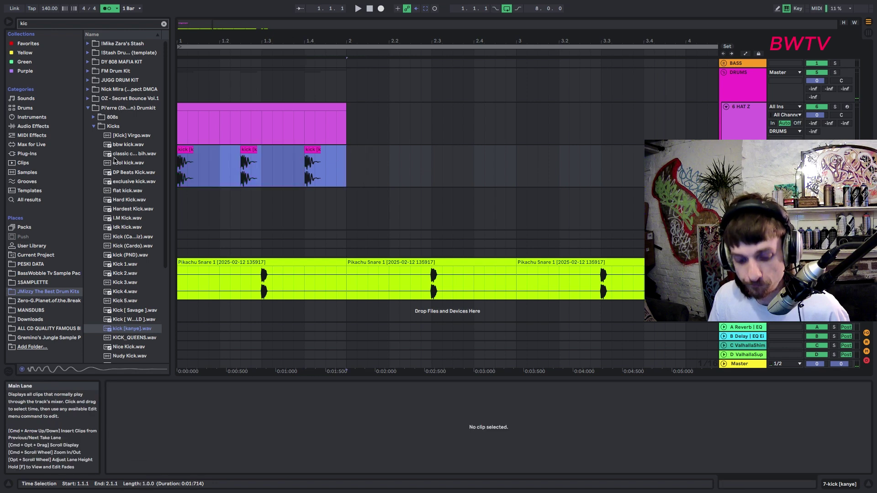
{"action": "key", "text": "super+d"}
{"action": "left_click", "coordinate": [356, 176]}
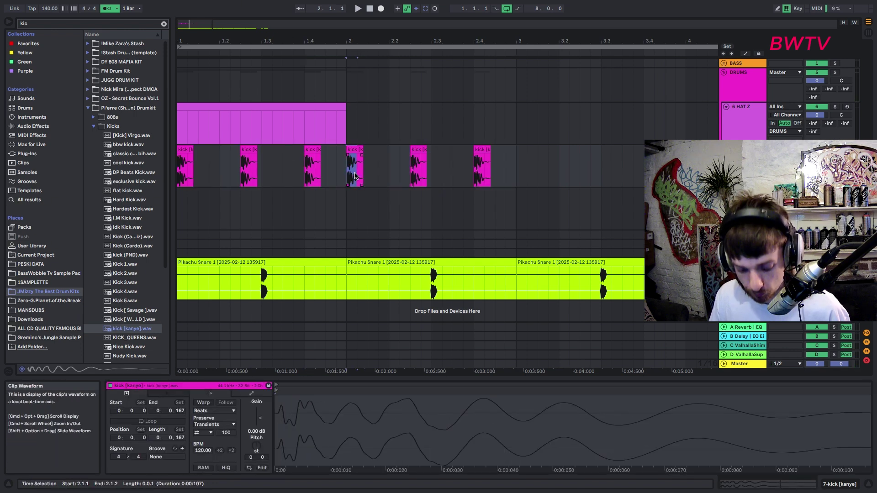
{"action": "left_click", "coordinate": [344, 176]}
{"action": "key", "text": "space"}
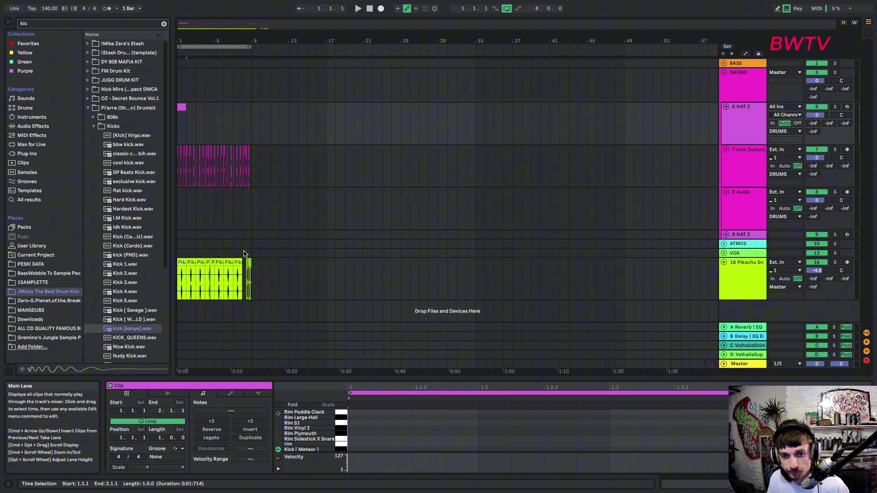
Play the beat from bar 8 and search the sample browser for "riser".
{"action": "left_click", "coordinate": [244, 253]}
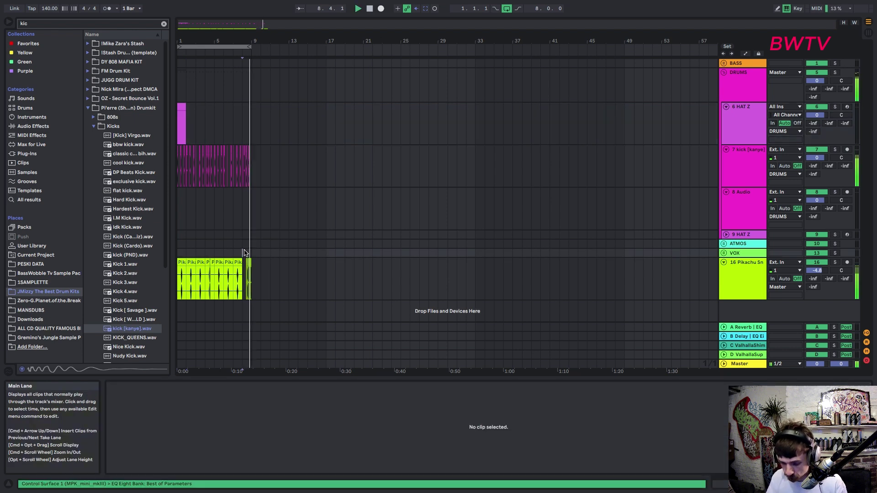
{"action": "key", "text": "super+f"}
{"action": "type", "text": "riser"}
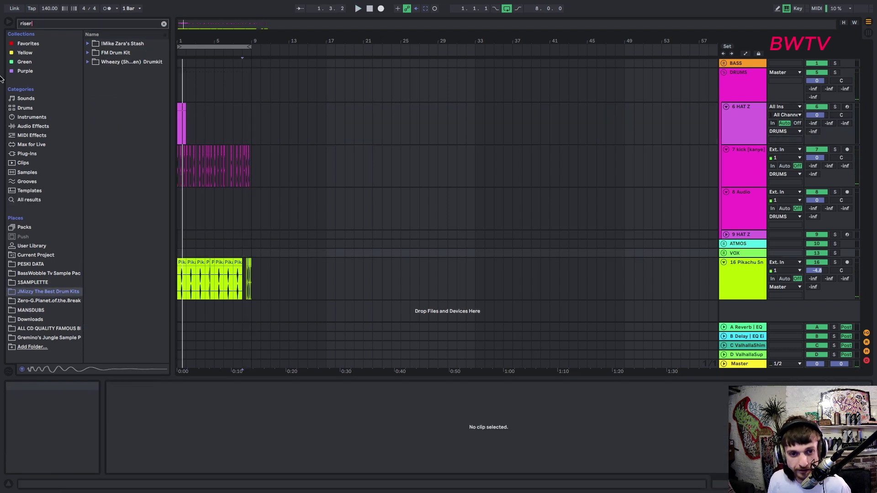
{"action": "left_click", "coordinate": [113, 219]}
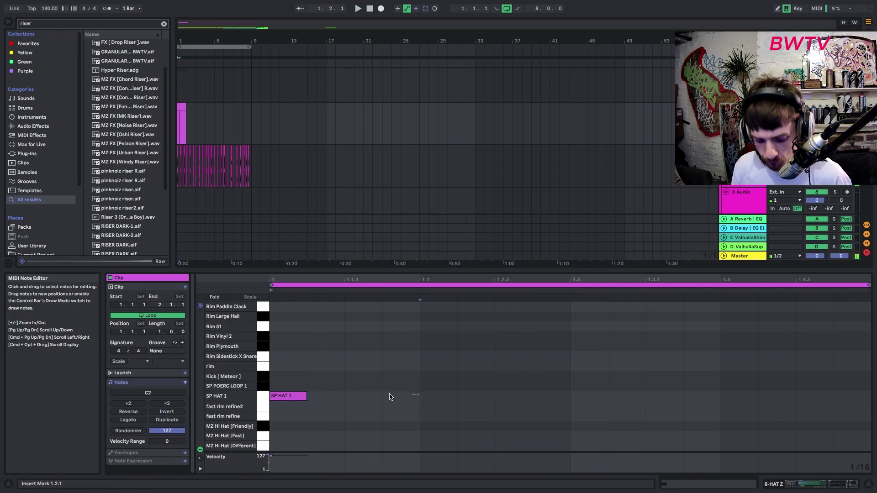
Duplicate the SP HAT 1 note onto 1.2, 1.3 and 1.4, nudge the copies slightly late, and listen.
{"action": "key", "text": "super+d"}
{"action": "key", "text": "super+d"}
{"action": "key", "text": "super+d"}
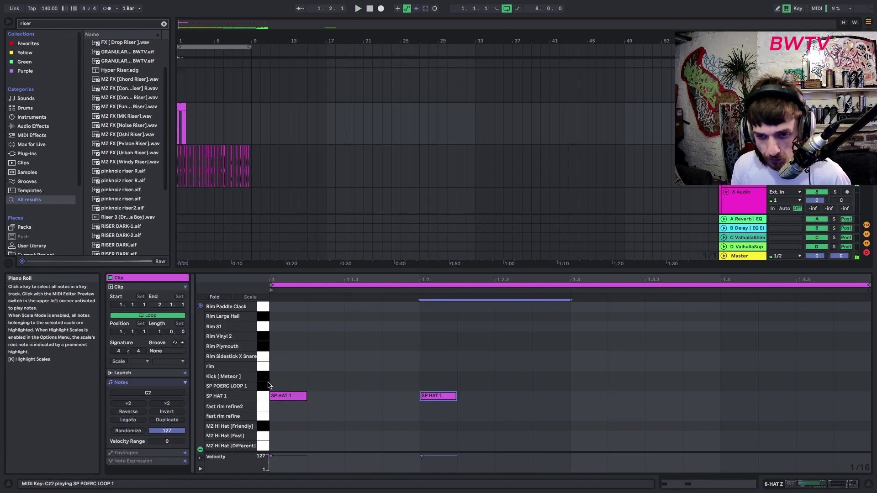
{"action": "left_click", "coordinate": [440, 401]}
{"action": "left_click_drag", "start_coordinate": [594, 397], "coordinate": [597, 397]}
{"action": "left_click_drag", "start_coordinate": [726, 396], "coordinate": [728, 397]}
{"action": "key", "text": "space"}
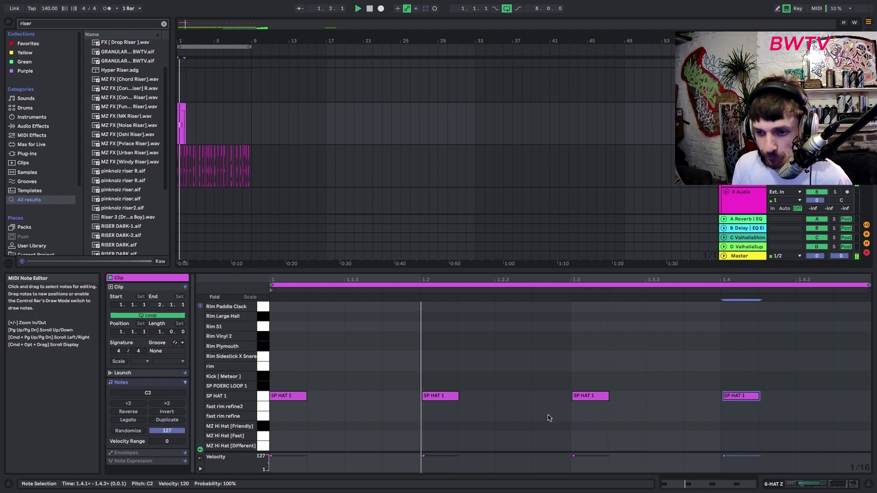
{"action": "key", "text": "space"}
Copy all four SP HAT 1 notes onto the offbeats, lower the copies' velocity to 44, and listen.
{"action": "key", "text": "super+a"}
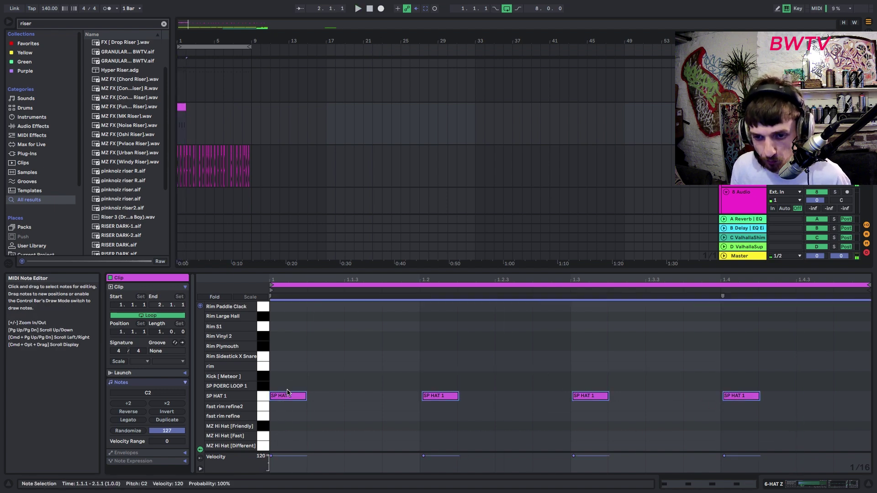
{"action": "left_click_drag", "start_coordinate": [288, 394], "coordinate": [356, 403]}
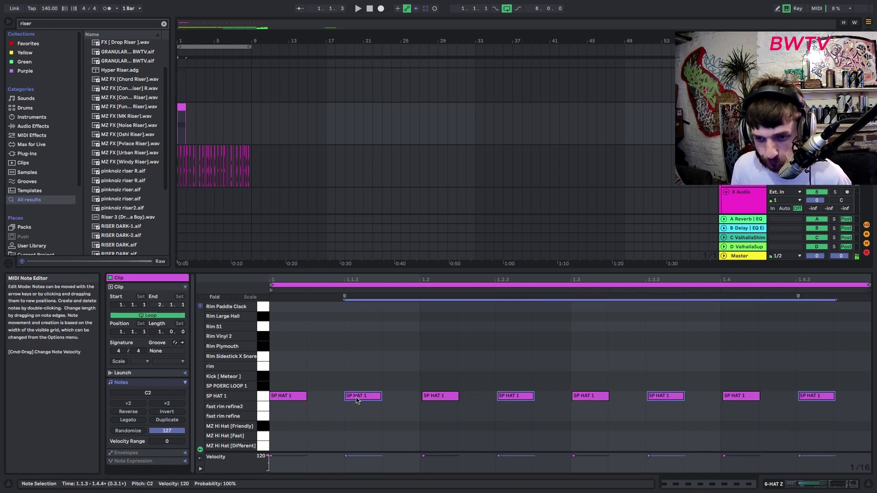
{"action": "left_click_drag", "start_coordinate": [365, 456], "coordinate": [365, 466]}
{"action": "key", "text": "space"}
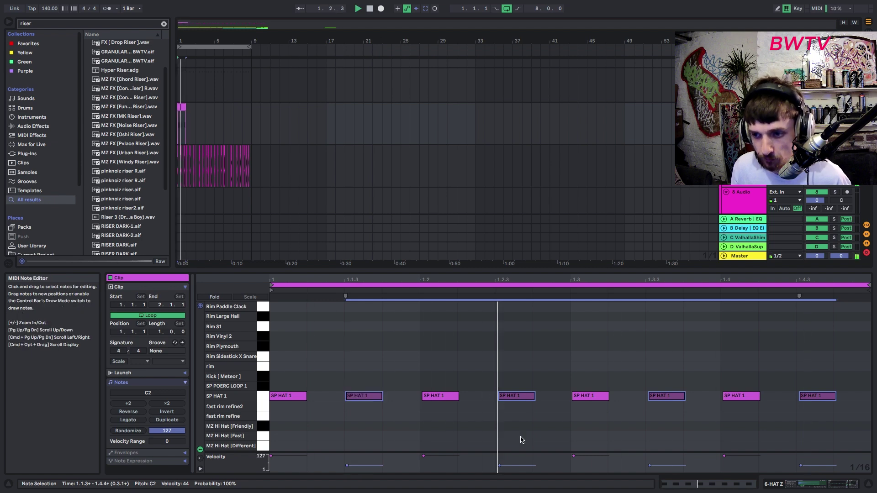
{"action": "key", "text": "space"}
Shorten the SP HAT 1 note at 1.2.3 and duplicate it into a seven-note roll leading up to 1.3.
{"action": "left_click", "coordinate": [517, 386]}
{"action": "left_click_drag", "start_coordinate": [535, 399], "coordinate": [501, 400]}
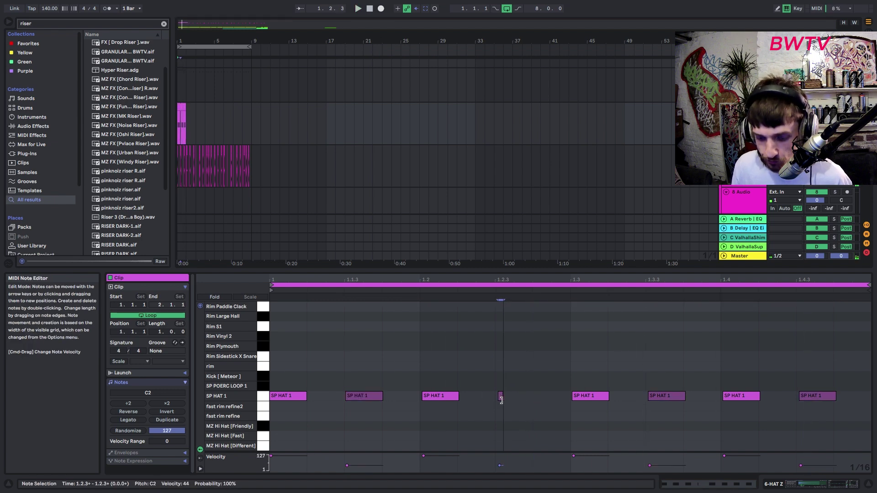
{"action": "key", "text": "super+d"}
{"action": "key", "text": "super+d"}
{"action": "key", "text": "super+d"}
{"action": "key", "text": "super+d"}
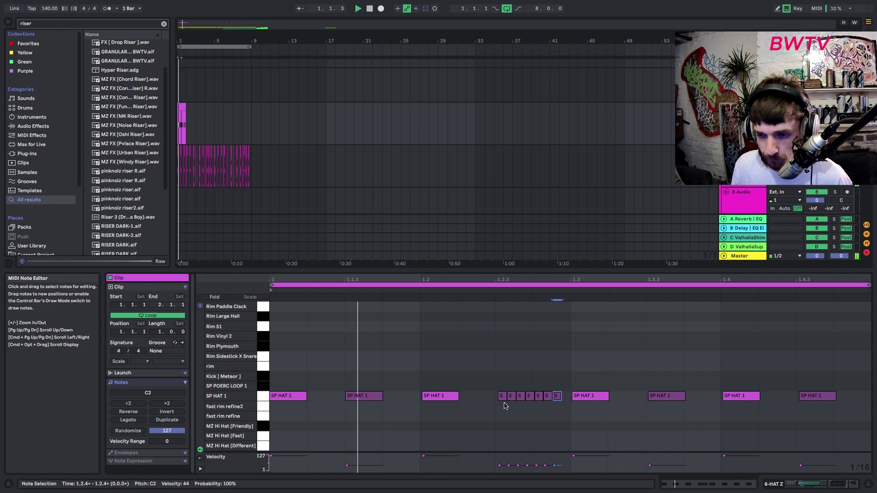
Rework the hat roll into five notes rising to velocity 127, with short extra hats after 1.2 and near 1.2.3.
{"action": "left_click", "coordinate": [503, 414]}
{"action": "left_click_drag", "start_coordinate": [512, 399], "coordinate": [514, 399]}
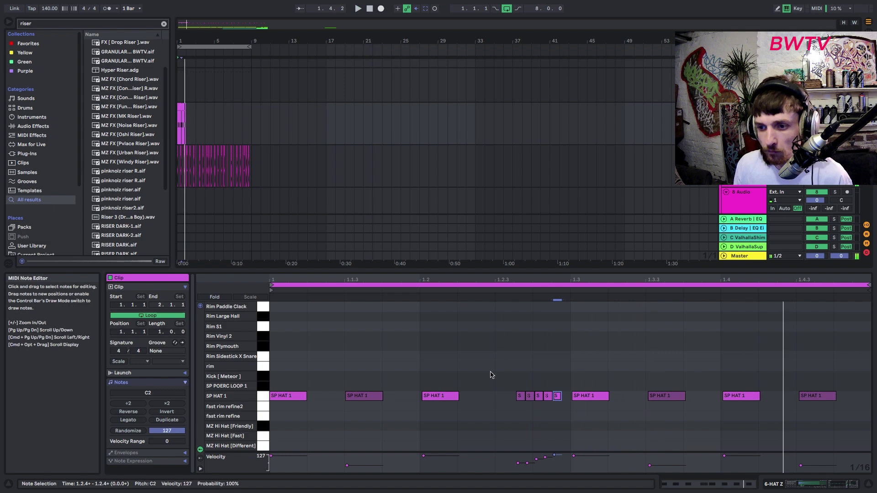
{"action": "double_click", "coordinate": [485, 395]}
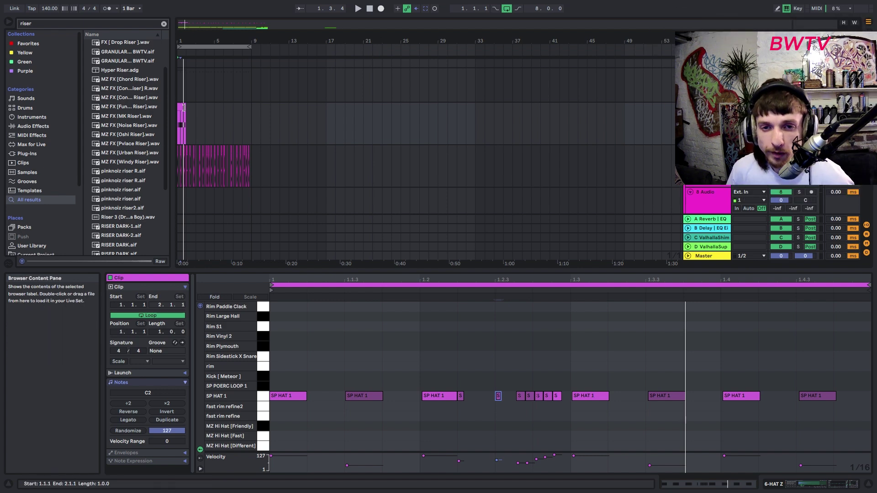
Select bar 1 across the drum group and hat track, collapse the hat and kick tracks, and play the beat.
{"action": "left_click_drag", "start_coordinate": [186, 100], "coordinate": [170, 116]}
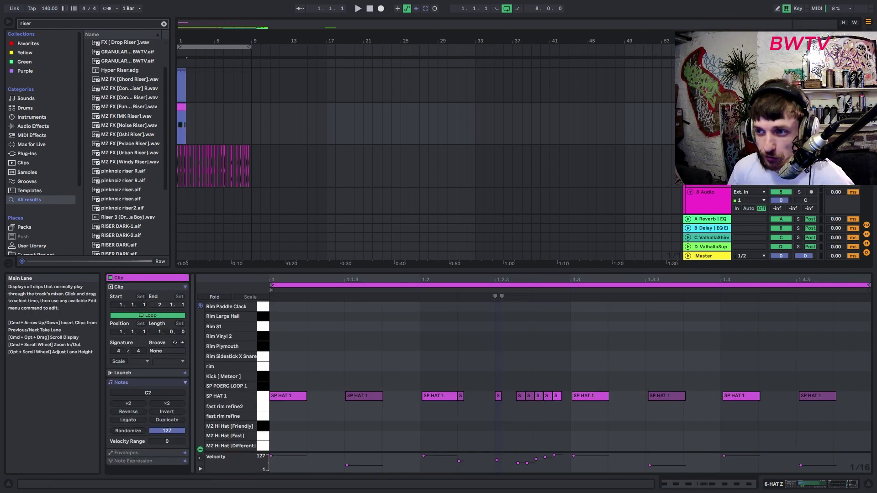
{"action": "left_click", "coordinate": [689, 107], "text": "alt"}
{"action": "key", "text": "space"}
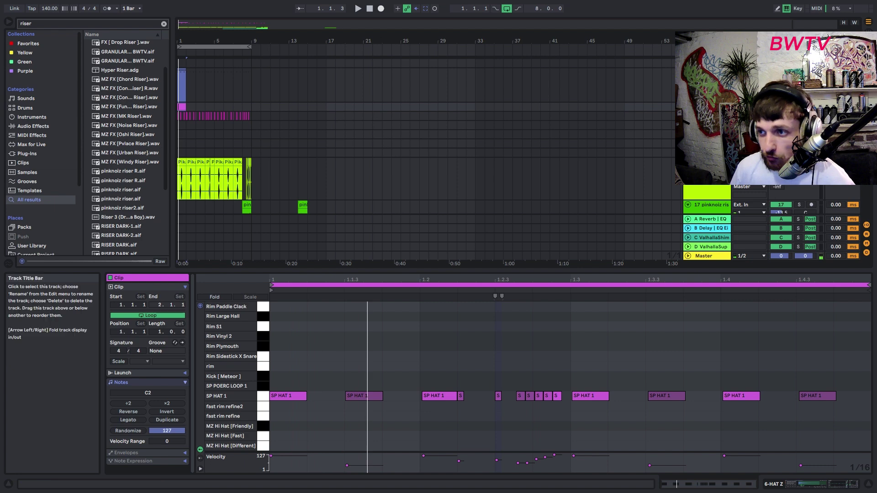
Duplicate the one-bar hat clip into bar 2 and delete the short roll notes leading up to 1.3.
{"action": "double_click", "coordinate": [706, 85]}
{"action": "left_click", "coordinate": [182, 107]}
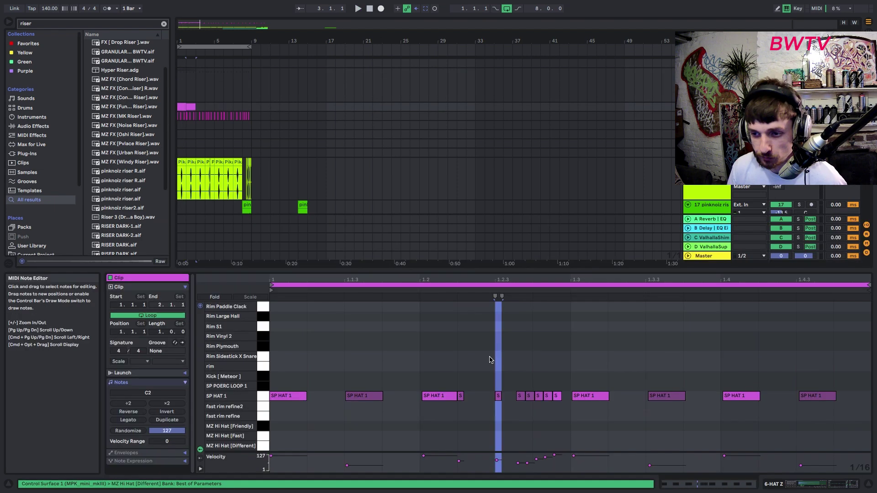
{"action": "left_click_drag", "start_coordinate": [521, 403], "coordinate": [529, 409]}
{"action": "key", "text": "Delete"}
{"action": "left_click_drag", "start_coordinate": [527, 374], "coordinate": [552, 413]}
{"action": "key", "text": "Delete"}
Quantize the start of all SP HAT 1 notes to 1/16T and play the beat.
{"action": "key", "text": "super+shift+u"}
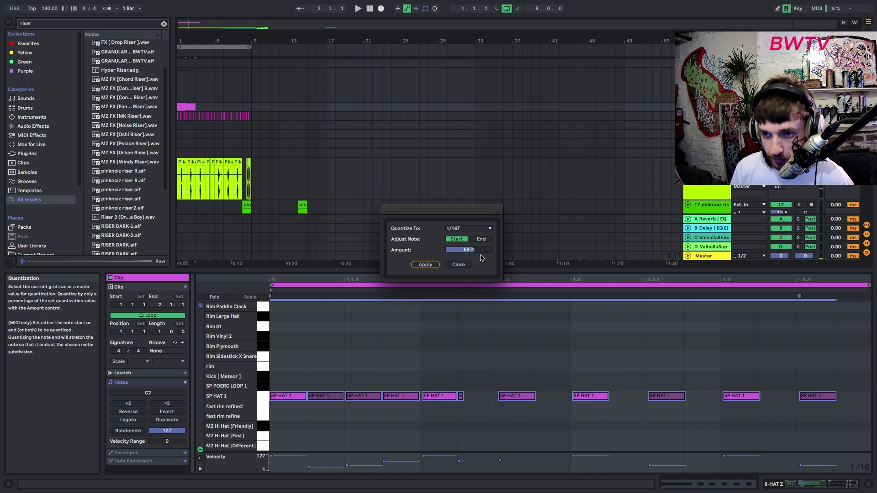
{"action": "left_click", "coordinate": [431, 267]}
{"action": "key", "text": "space"}
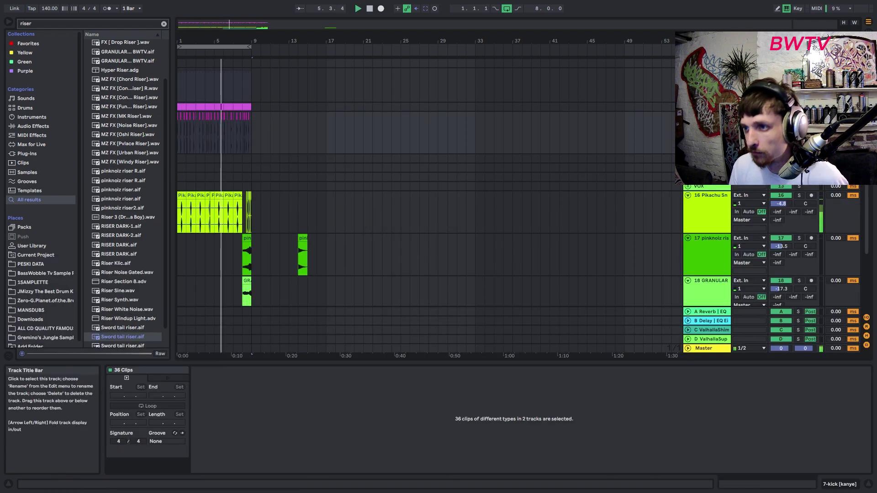
Search the plug-ins for "drum" and load Airwindows DrumSlam on the DRUMS group.
{"action": "left_click", "coordinate": [27, 155]}
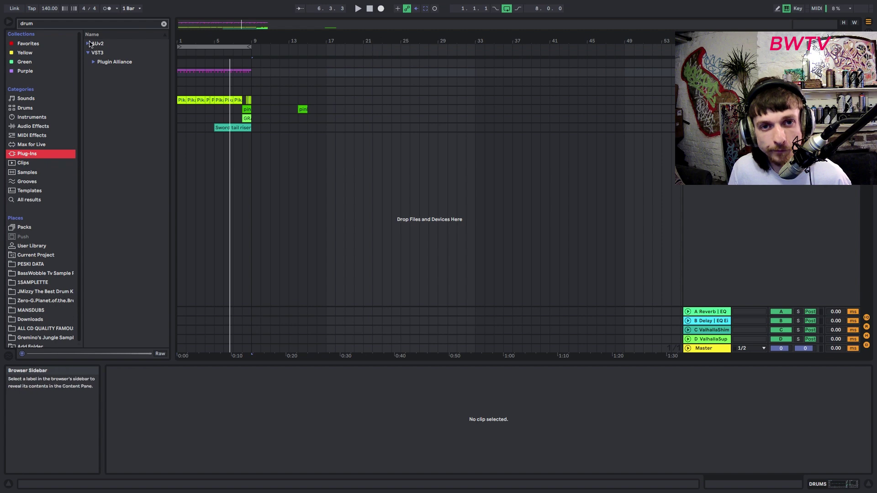
{"action": "left_click", "coordinate": [90, 44]}
{"action": "left_click", "coordinate": [95, 53]}
{"action": "double_click", "coordinate": [120, 62]}
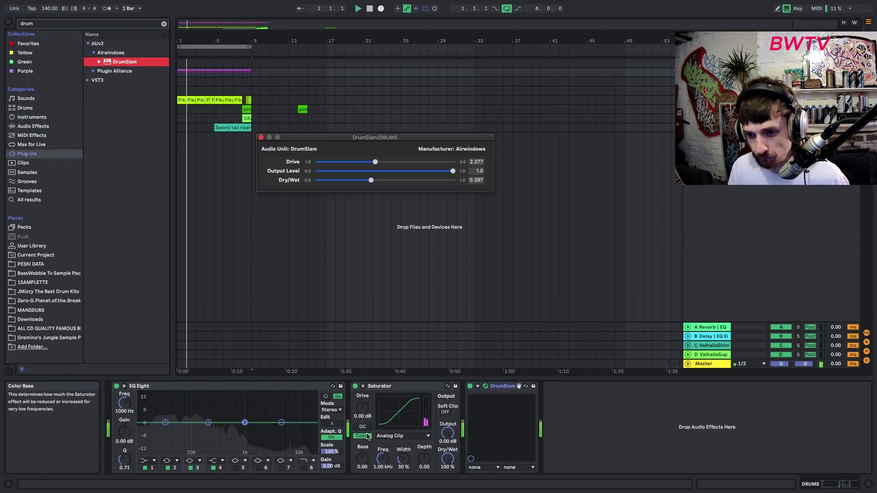
{"action": "left_click", "coordinate": [281, 422]}
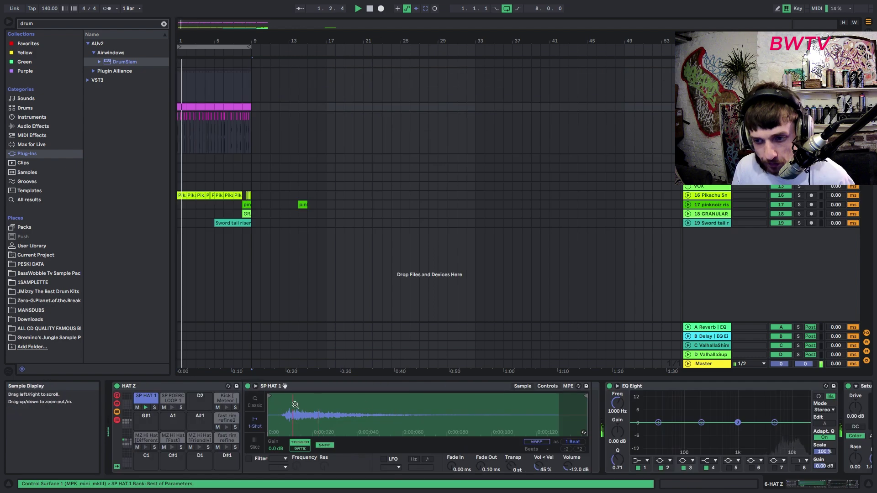
Enable the SP HAT 1 sample's filter with the OSR circuit, 4.12 kHz frequency, 62% resonance and 8.25 dB drive.
{"action": "left_click", "coordinate": [249, 460]}
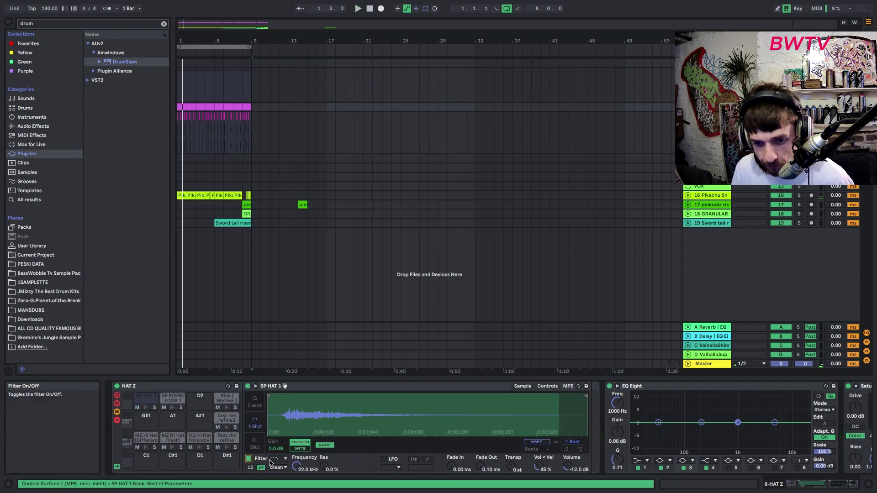
{"action": "left_click_drag", "start_coordinate": [325, 466], "coordinate": [297, 485]}
{"action": "left_click", "coordinate": [279, 467]}
{"action": "left_click", "coordinate": [277, 440]}
{"action": "left_click_drag", "start_coordinate": [359, 470], "coordinate": [359, 470]}
{"action": "mouse_move", "coordinate": [297, 466]}
{"action": "left_mouse_down"}
{"action": "mouse_move", "coordinate": [297, 454]}
{"action": "mouse_move", "coordinate": [325, 469]}
{"action": "mouse_move", "coordinate": [298, 474]}
{"action": "left_mouse_up"}
Shorten the SP HAT 1 sample from its end, with a 15.6 ms fade in and a 17.6 ms fade out.
{"action": "left_click_drag", "start_coordinate": [586, 395], "coordinate": [379, 401]}
{"action": "left_click_drag", "start_coordinate": [481, 467], "coordinate": [452, 459]}
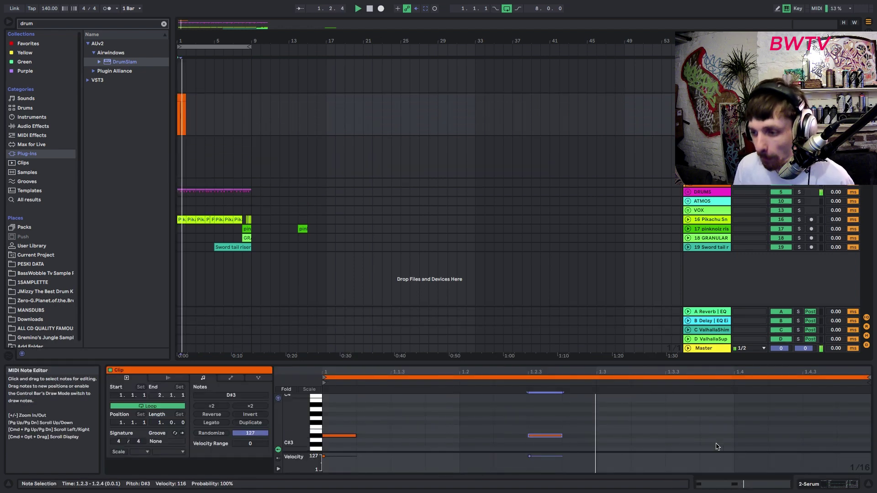
Search the library for "phry" and add the Phrygian Dominant scale device to the first Serum track.
{"action": "key", "text": "super+f"}
{"action": "type", "text": "phry"}
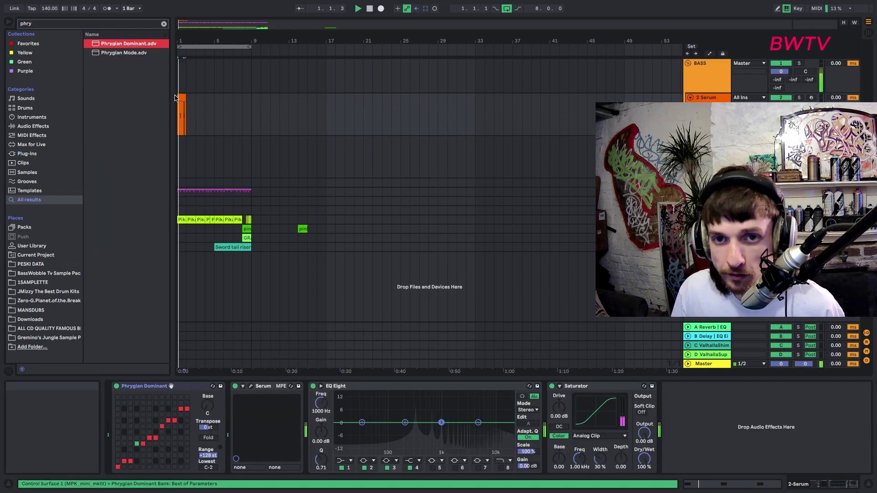
Transpose all three notes of the Serum bass clip down three octaves to D#0 and play it.
{"action": "double_click", "coordinate": [182, 98]}
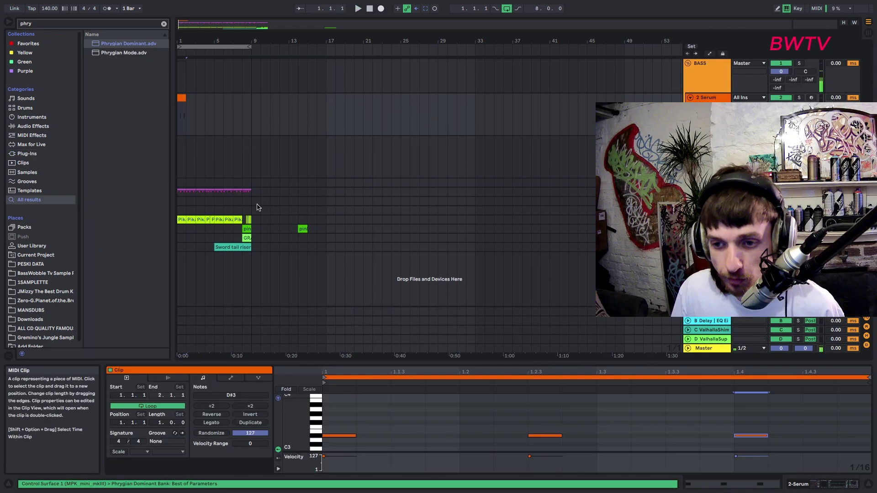
{"action": "left_click_drag", "start_coordinate": [342, 411], "coordinate": [872, 470]}
{"action": "key", "text": "shift+Down"}
{"action": "key", "text": "shift+Down"}
{"action": "key", "text": "shift+Down"}
{"action": "key", "text": "space"}
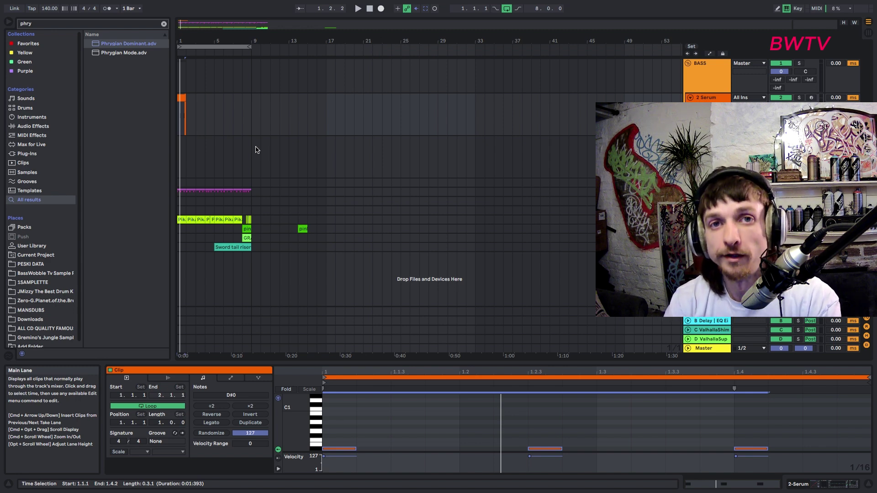
Set Serum's Env 1 release to 513 ms and its voicing to mono and legato.
{"action": "left_click_drag", "start_coordinate": [216, 119], "coordinate": [177, 117]}
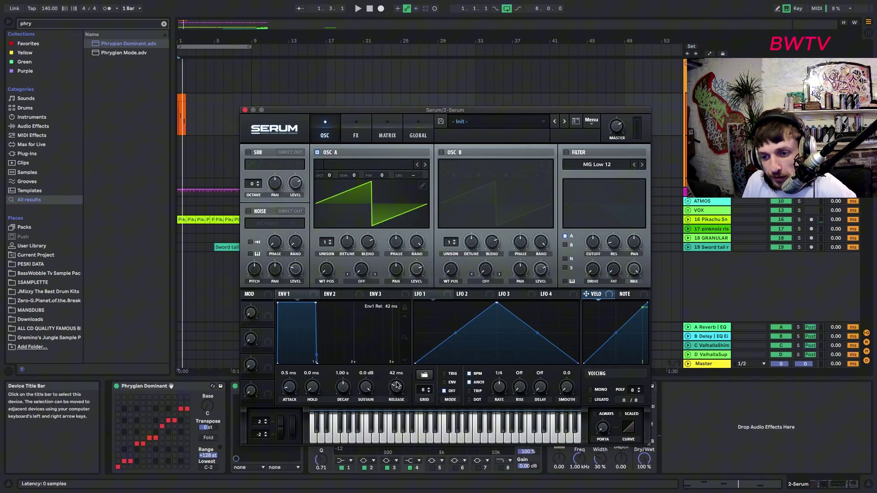
{"action": "left_click_drag", "start_coordinate": [397, 385], "coordinate": [349, 338]}
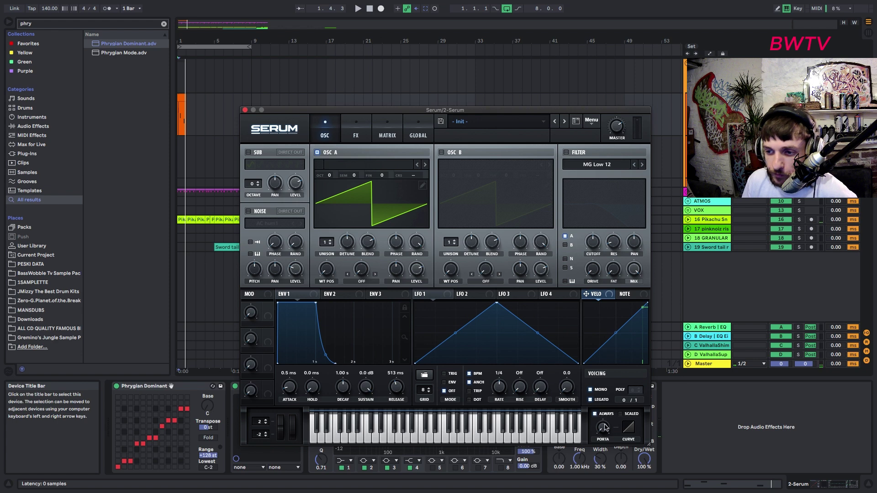
Turn on Serum's sub oscillator with the sine wave.
{"action": "left_click", "coordinate": [367, 170]}
{"action": "left_click", "coordinate": [243, 153]}
{"action": "left_click", "coordinate": [247, 152]}
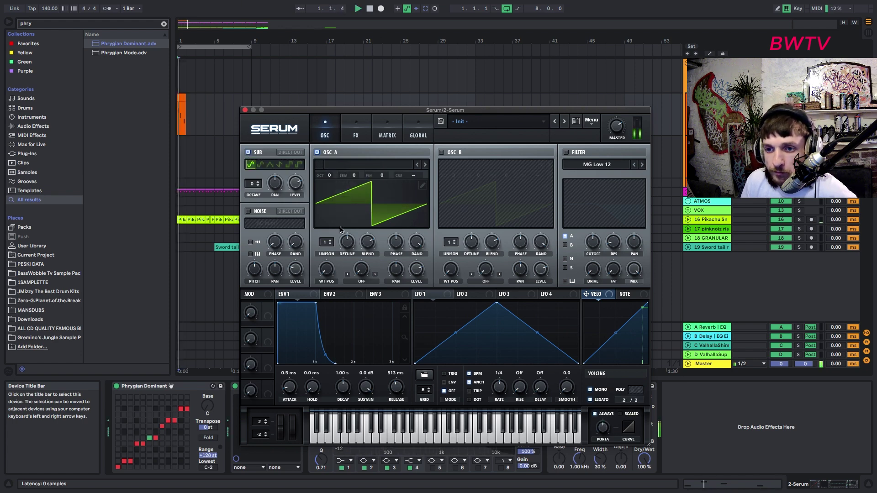
Set OSC A to the square wave of the Basic Shapes wavetable with two slightly detuned unison voices.
{"action": "left_click", "coordinate": [378, 171]}
{"action": "mouse_move", "coordinate": [393, 175]}
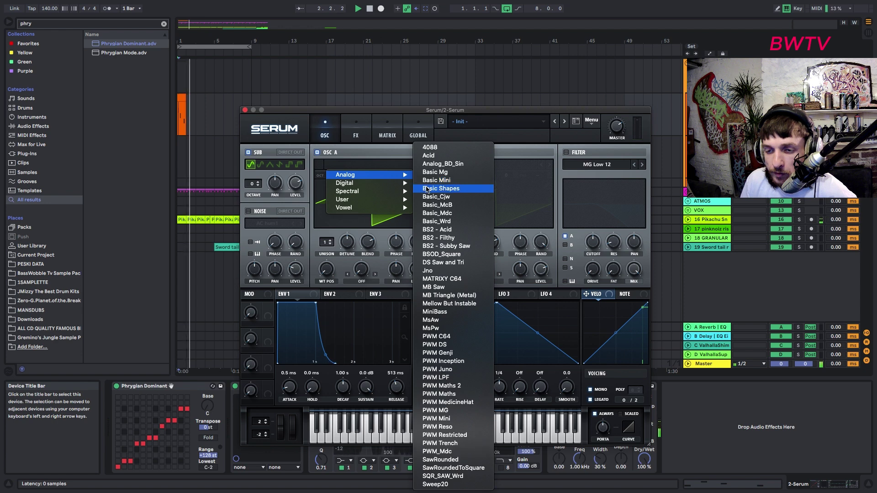
{"action": "left_click", "coordinate": [426, 189]}
{"action": "left_click_drag", "start_coordinate": [336, 265], "coordinate": [335, 246]}
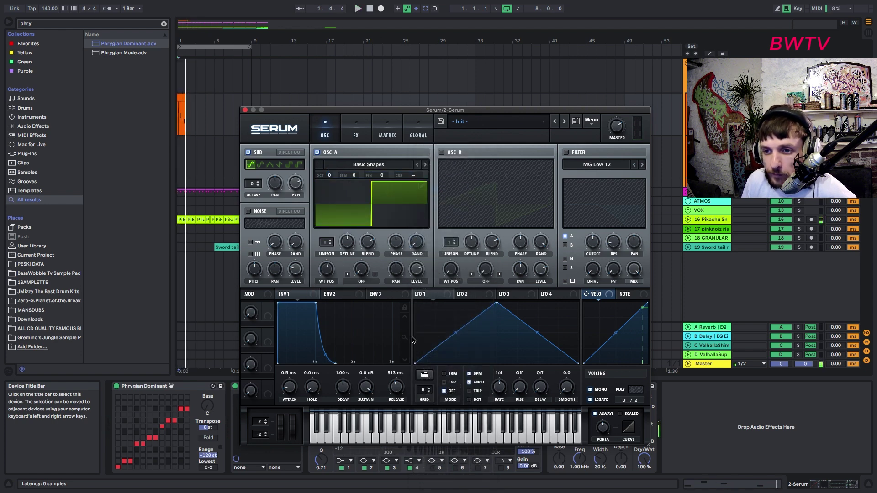
{"action": "left_click", "coordinate": [329, 241]}
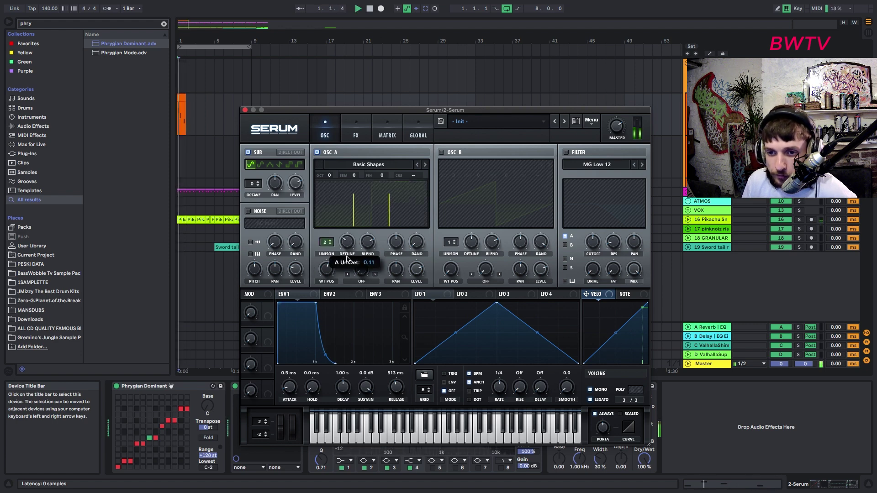
{"action": "left_click_drag", "start_coordinate": [346, 265], "coordinate": [347, 268]}
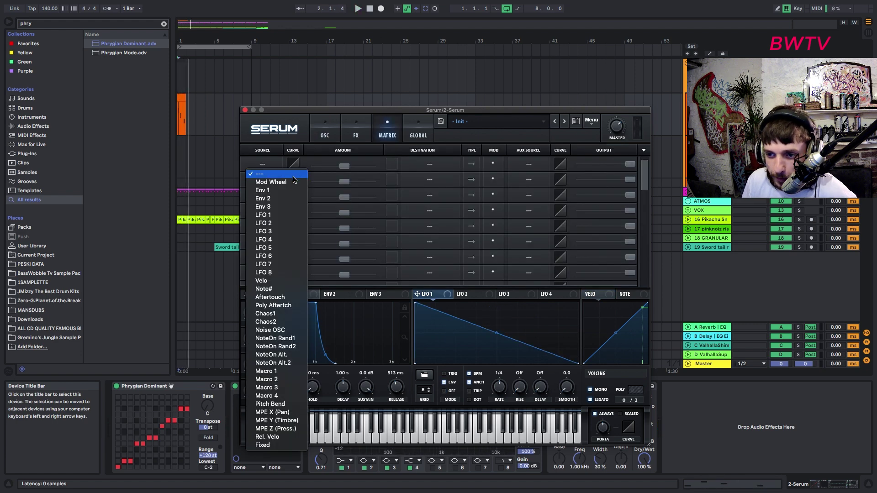
Assign LFO 1 to the master tuning in the modulation matrix and bend the curve of its descending ramp.
{"action": "left_click", "coordinate": [274, 214]}
{"action": "key", "text": "space"}
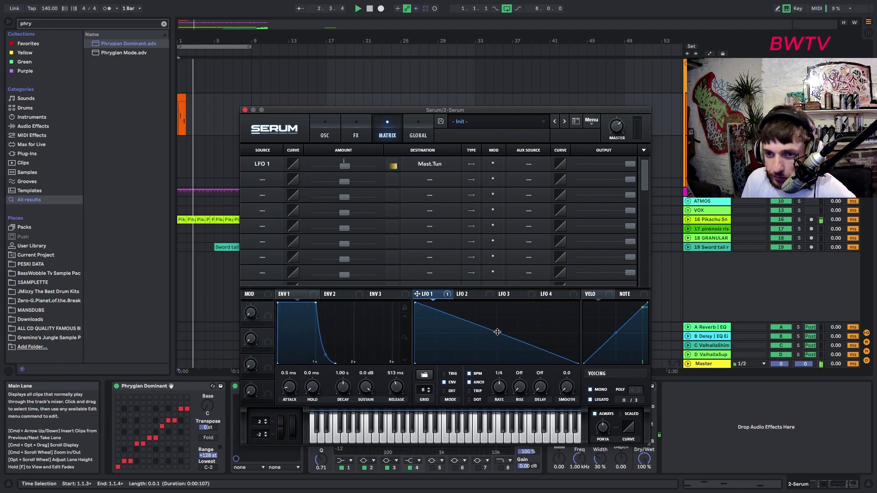
{"action": "left_click_drag", "start_coordinate": [496, 332], "coordinate": [496, 320]}
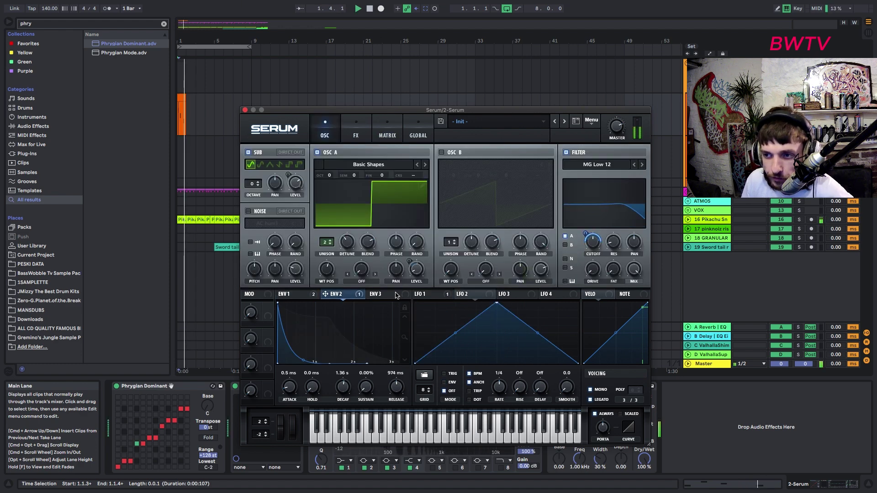
Assign Env 2 to the filter's drive, adjust the modulation, and listen to the bass.
{"action": "left_click_drag", "start_coordinate": [343, 293], "coordinate": [441, 285]}
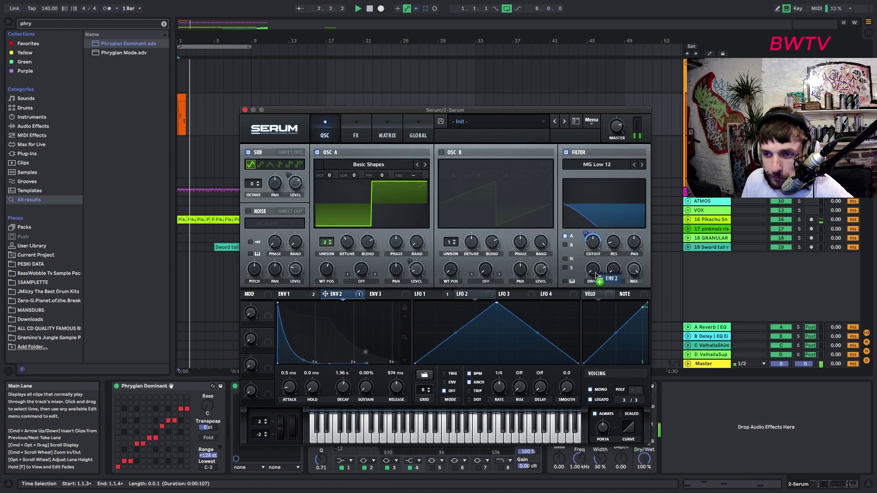
{"action": "mouse_move", "coordinate": [589, 263]}
{"action": "left_mouse_down"}
{"action": "mouse_move", "coordinate": [583, 285]}
{"action": "mouse_move", "coordinate": [586, 246]}
{"action": "mouse_move", "coordinate": [592, 255]}
{"action": "left_mouse_up"}
{"action": "key", "text": "space"}
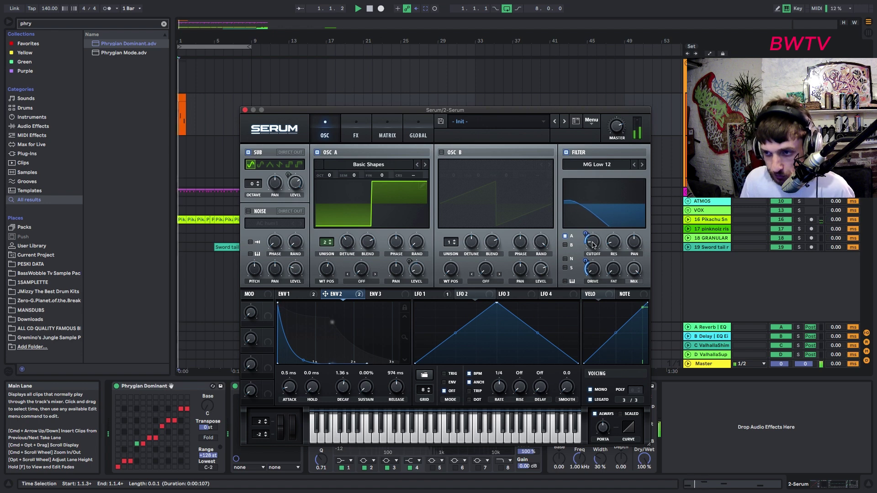
{"action": "mouse_move", "coordinate": [621, 126]}
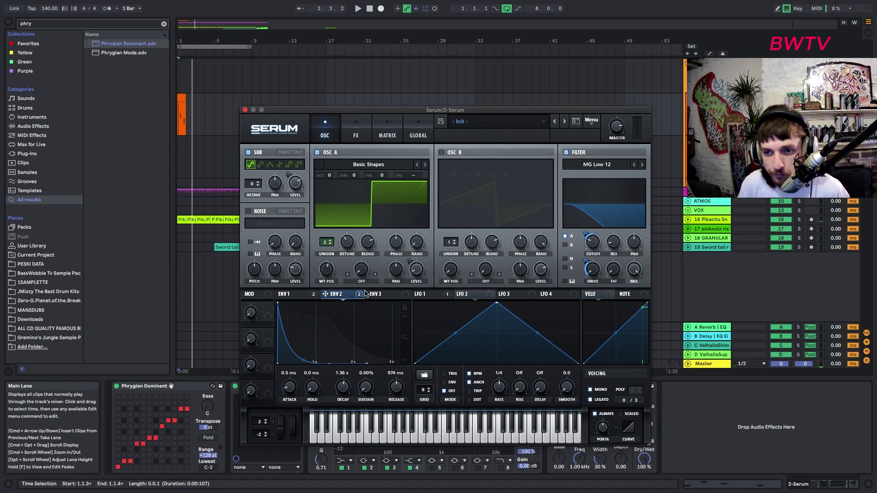
{"action": "mouse_move", "coordinate": [392, 250]}
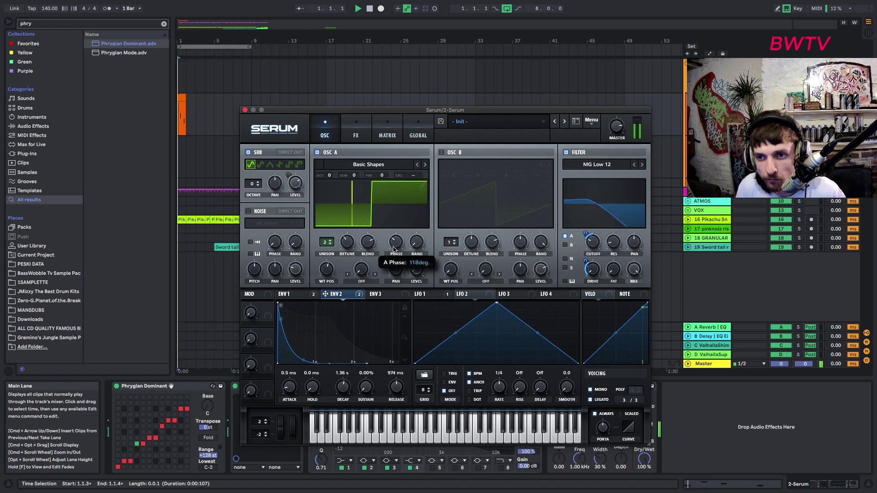
Enable the Chorus effect in Serum and adjust its feedback, low-pass filter and mix.
{"action": "left_click", "coordinate": [356, 135]}
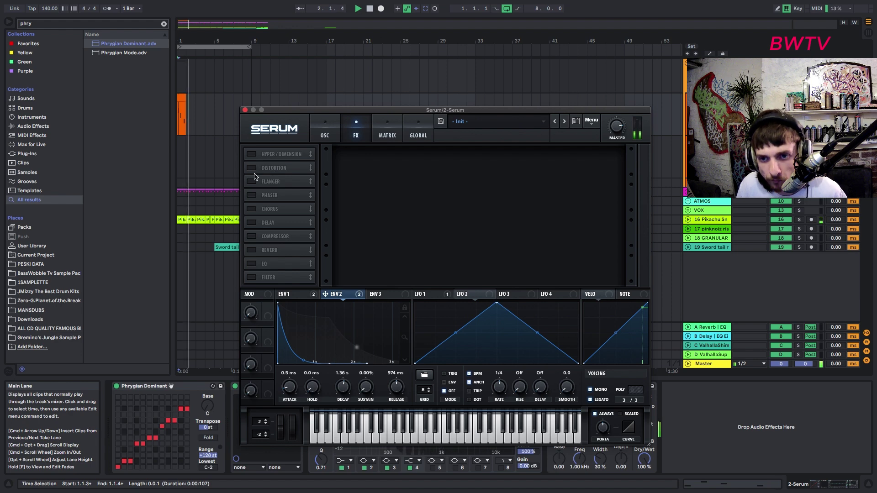
{"action": "left_click", "coordinate": [251, 209]}
{"action": "left_click_drag", "start_coordinate": [605, 159], "coordinate": [597, 185]}
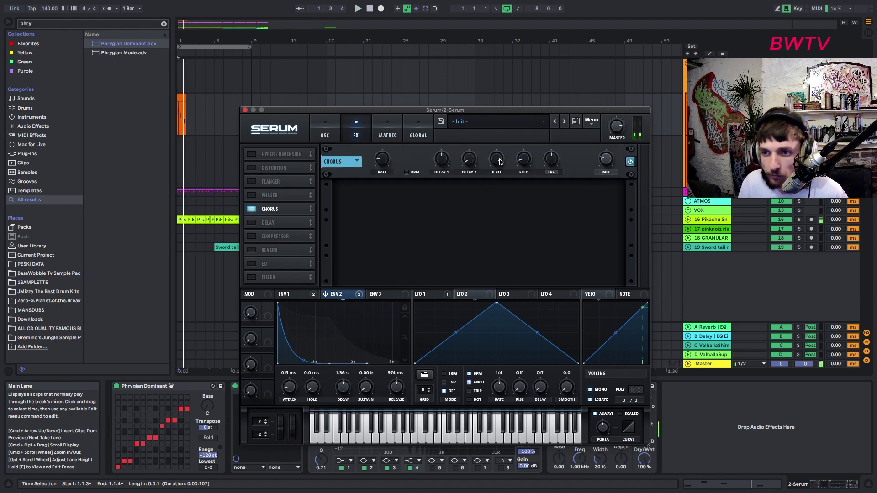
{"action": "left_click_drag", "start_coordinate": [522, 164], "coordinate": [542, 181]}
{"action": "left_click_drag", "start_coordinate": [611, 162], "coordinate": [608, 109]}
{"action": "left_click_drag", "start_coordinate": [548, 166], "coordinate": [546, 159]}
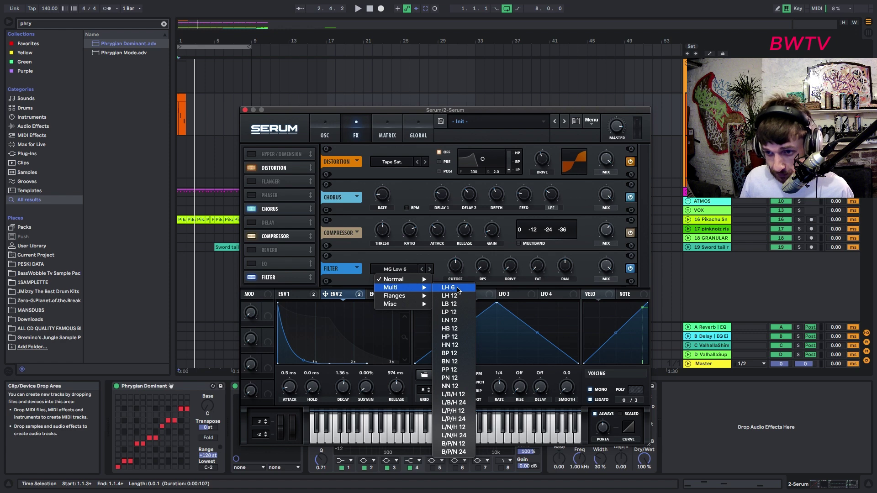
Change Serum's effect filter type to LB 12 and lower its cutoff.
{"action": "left_click", "coordinate": [458, 304]}
{"action": "mouse_move", "coordinate": [518, 258]}
{"action": "mouse_move", "coordinate": [455, 259]}
{"action": "left_click_drag", "start_coordinate": [455, 259], "coordinate": [448, 274]}
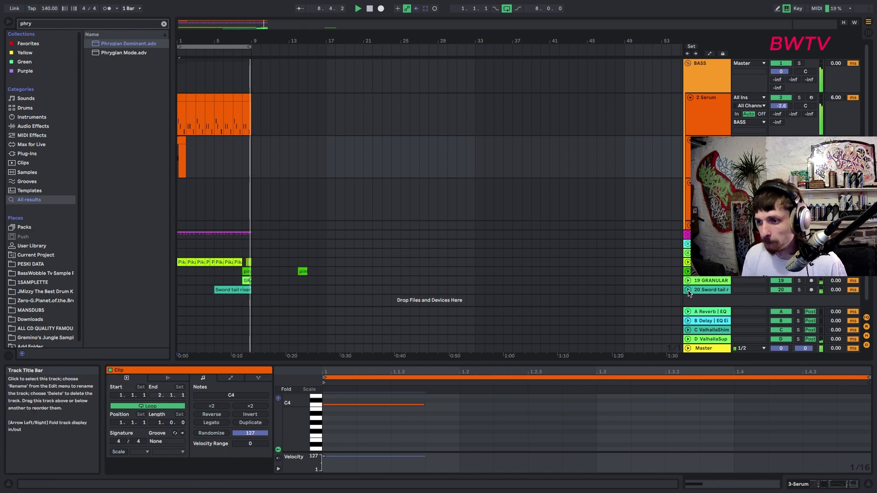
Lower the Sword tail riser track's volume to -8.7 dB.
{"action": "scroll", "coordinate": [721, 296], "scroll_direction": "down", "scroll_amount": 1}
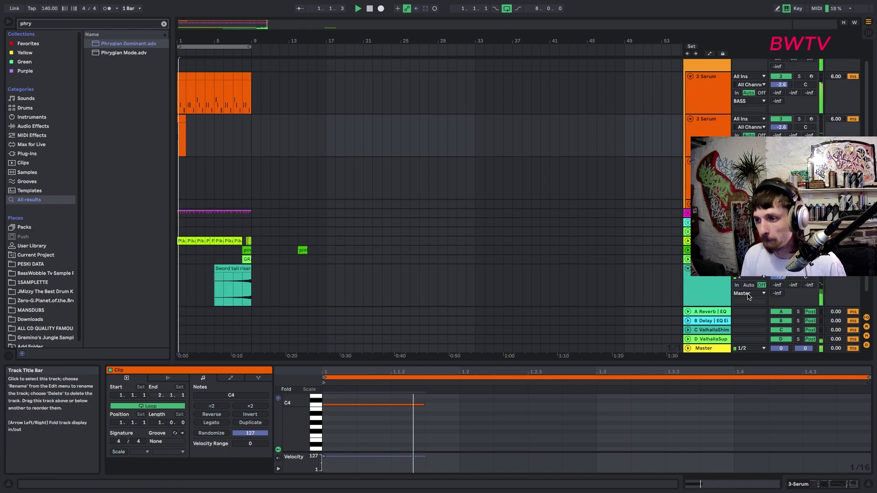
{"action": "left_click_drag", "start_coordinate": [781, 277], "coordinate": [781, 292]}
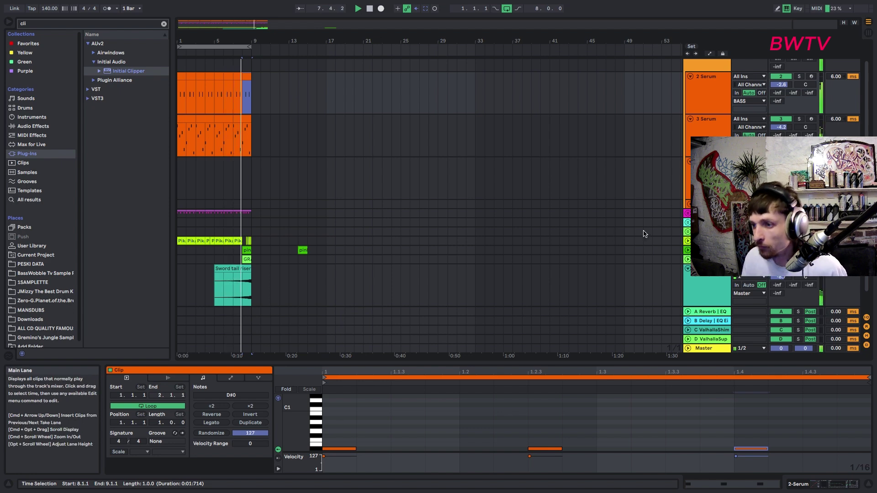
On the HAT Z track, select the EQ Eight's low band and set the Saturator drive to 7.31 dB.
{"action": "scroll", "coordinate": [429, 205], "scroll_direction": "down", "scroll_amount": 3}
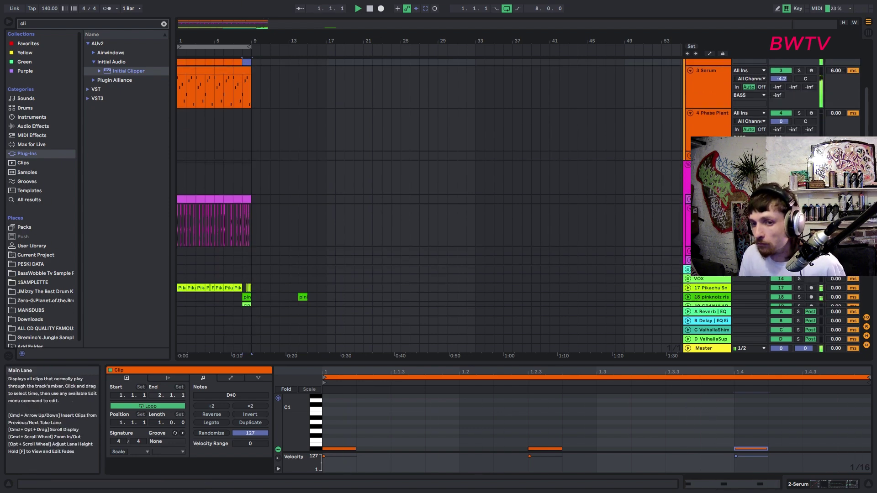
{"action": "scroll", "coordinate": [429, 205], "scroll_direction": "down", "scroll_amount": 3}
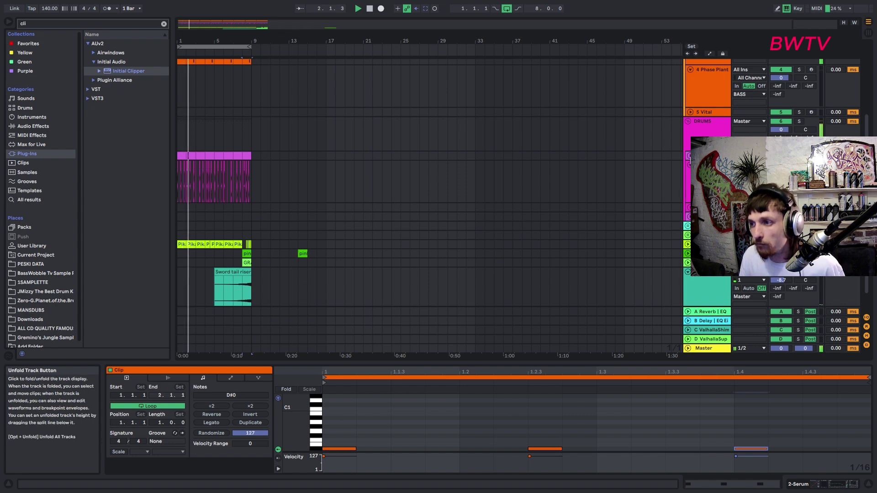
{"action": "double_click", "coordinate": [708, 156]}
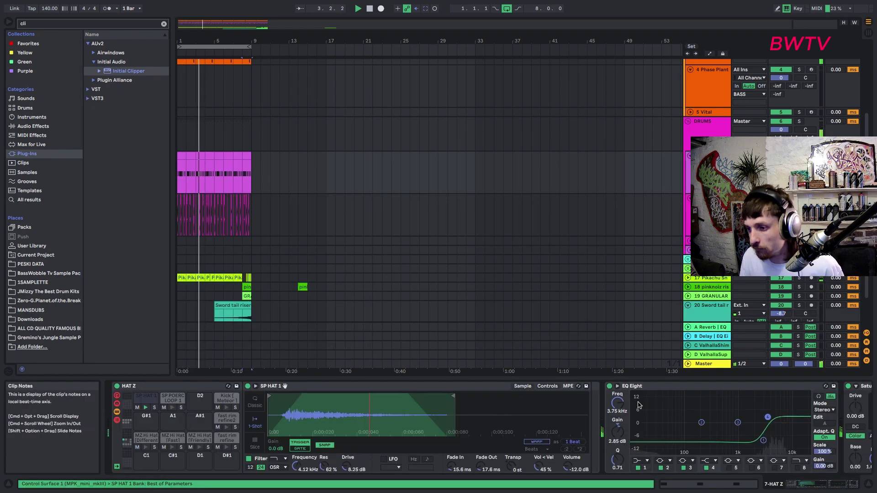
{"action": "left_click", "coordinate": [762, 441]}
{"action": "mouse_move", "coordinate": [855, 406]}
{"action": "left_mouse_down"}
{"action": "mouse_move", "coordinate": [854, 392]}
{"action": "mouse_move", "coordinate": [848, 416]}
{"action": "left_mouse_up"}
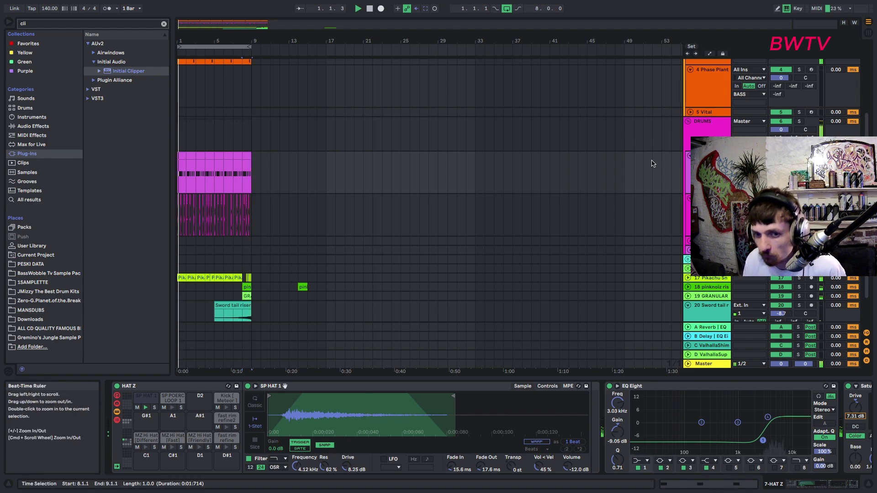
Set the second Serum track's high EQ band to -15 dB at 2.45 kHz and its volume to -7 dB.
{"action": "scroll", "coordinate": [657, 165], "scroll_direction": "down", "scroll_amount": 3}
{"action": "scroll", "coordinate": [656, 165], "scroll_direction": "up", "scroll_amount": 10}
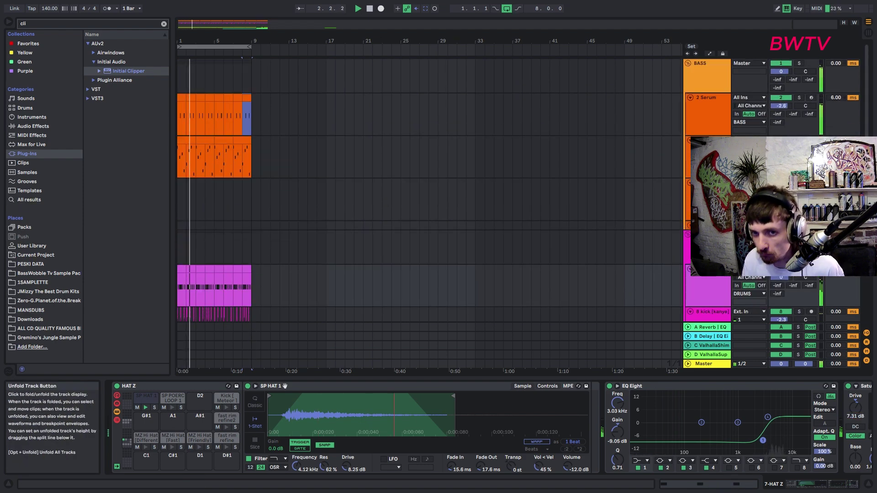
{"action": "left_click", "coordinate": [708, 153]}
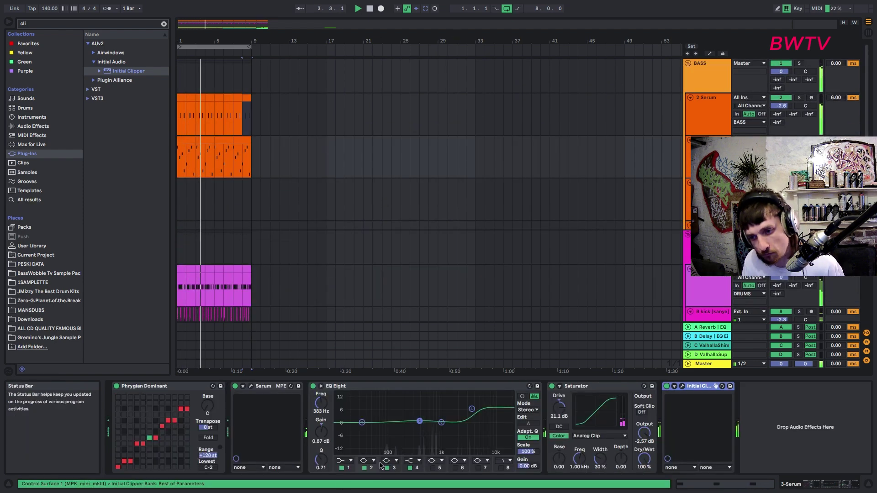
{"action": "left_click_drag", "start_coordinate": [471, 413], "coordinate": [463, 454]}
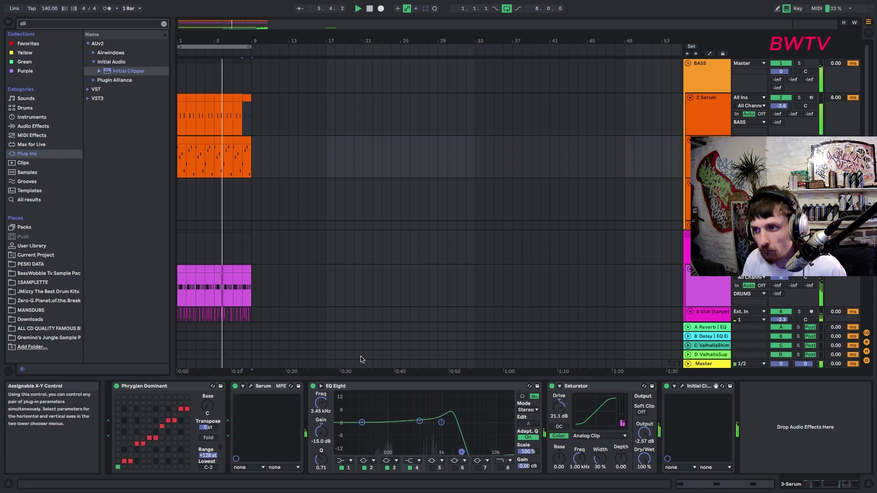
{"action": "left_click_drag", "start_coordinate": [780, 148], "coordinate": [779, 160]}
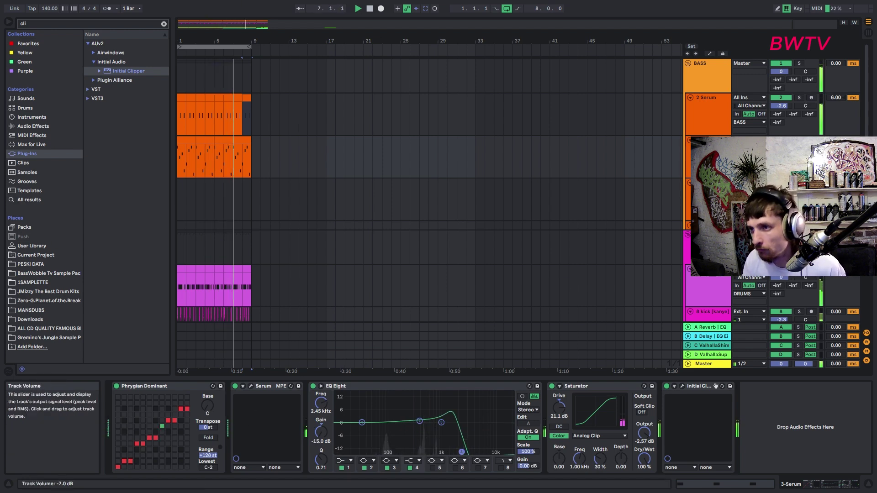
Move the second Serum track out of the BASS group to just below the Pikachu Sn track.
{"action": "left_click_drag", "start_coordinate": [706, 141], "coordinate": [704, 315]}
{"action": "key", "text": "ctrl+v"}
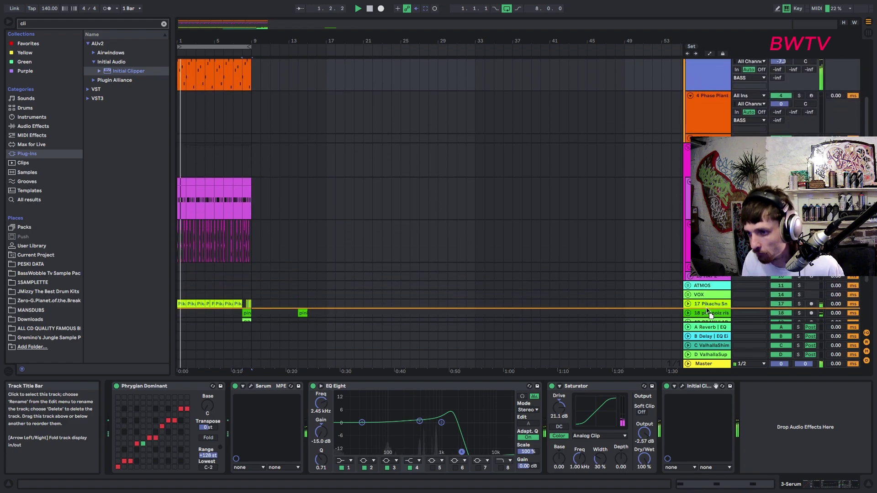